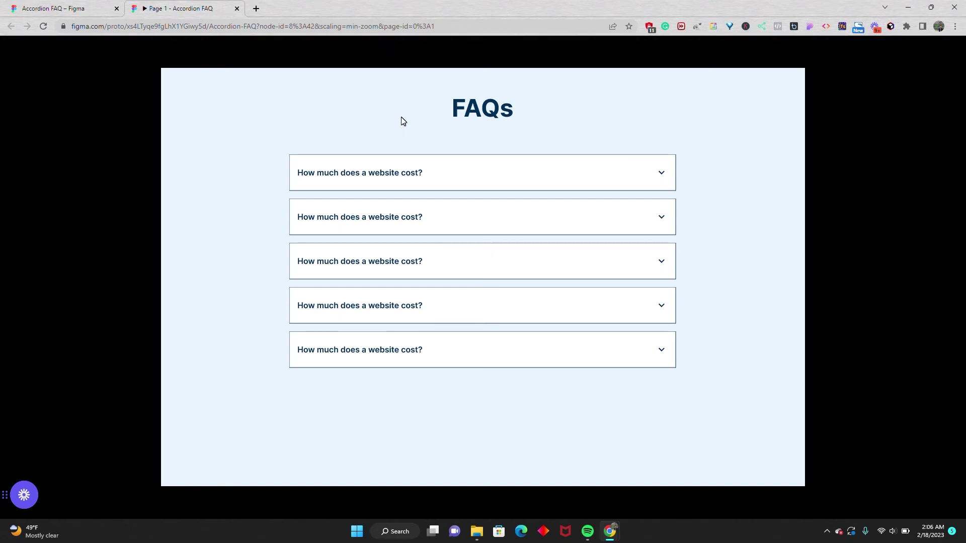
Expand and collapse the first and second FAQ accordions in the prototype preview
click(432, 169)
click(434, 170)
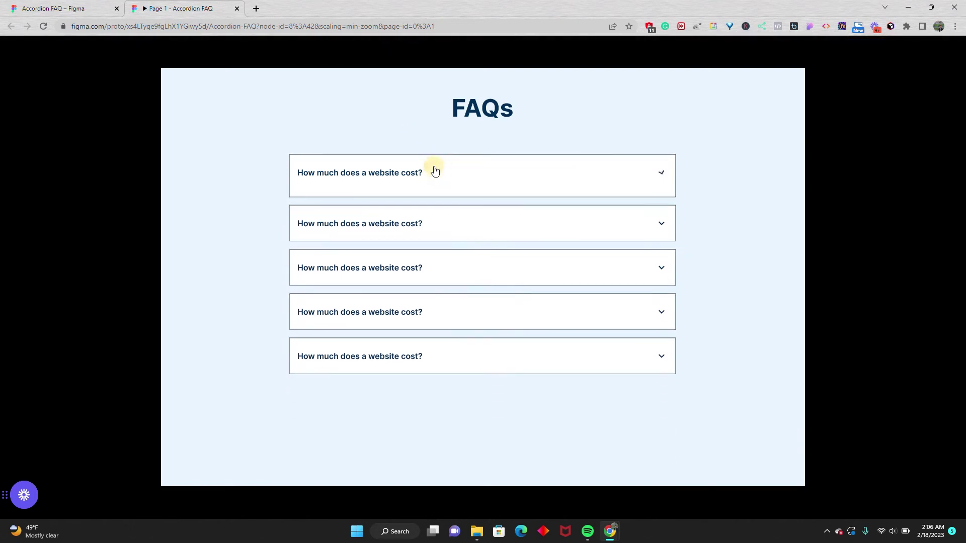
click(434, 211)
click(435, 211)
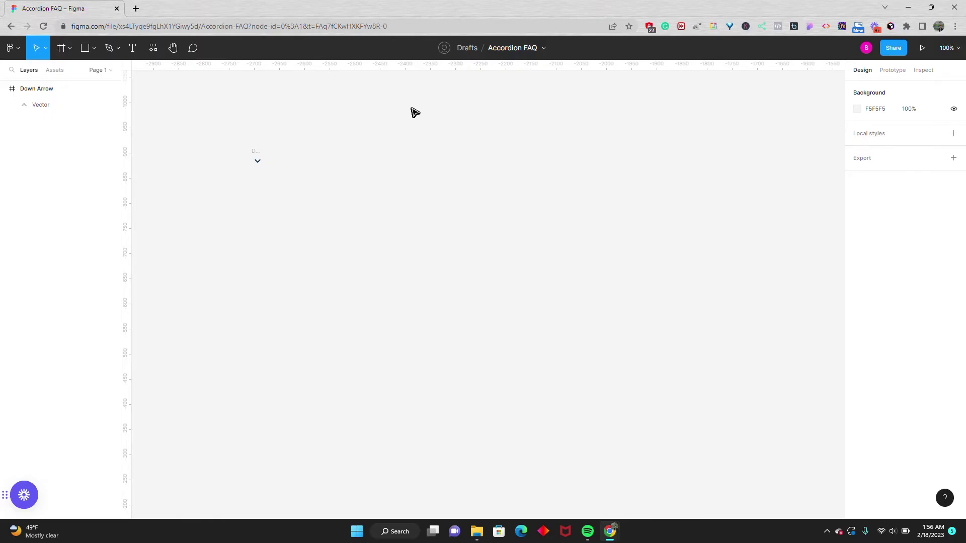
Draw a 451 × 135 frame on the empty canvas beside the Down Arrow
click(61, 48)
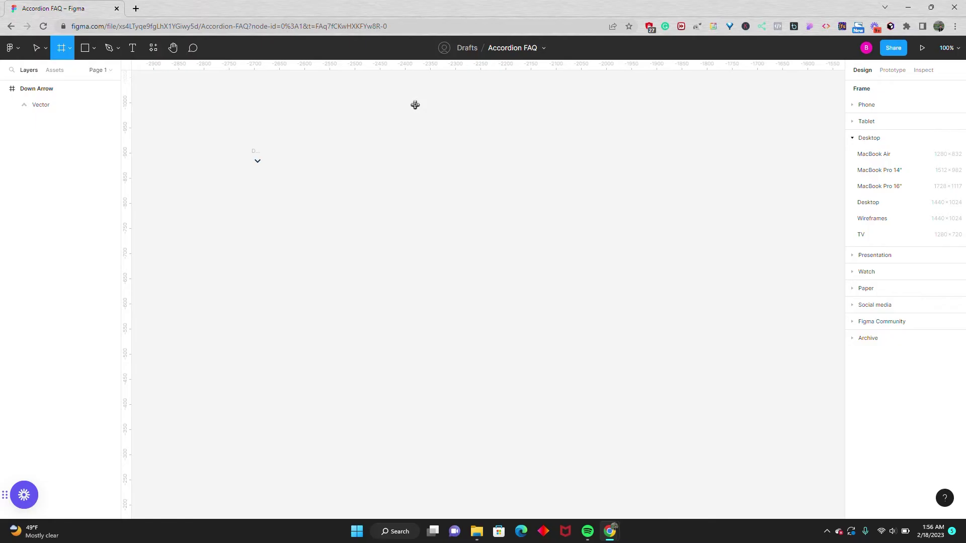
mouse_move(415, 105)
mouse_down()
mouse_move(561, 159)
mouse_move(642, 173)
mouse_up()
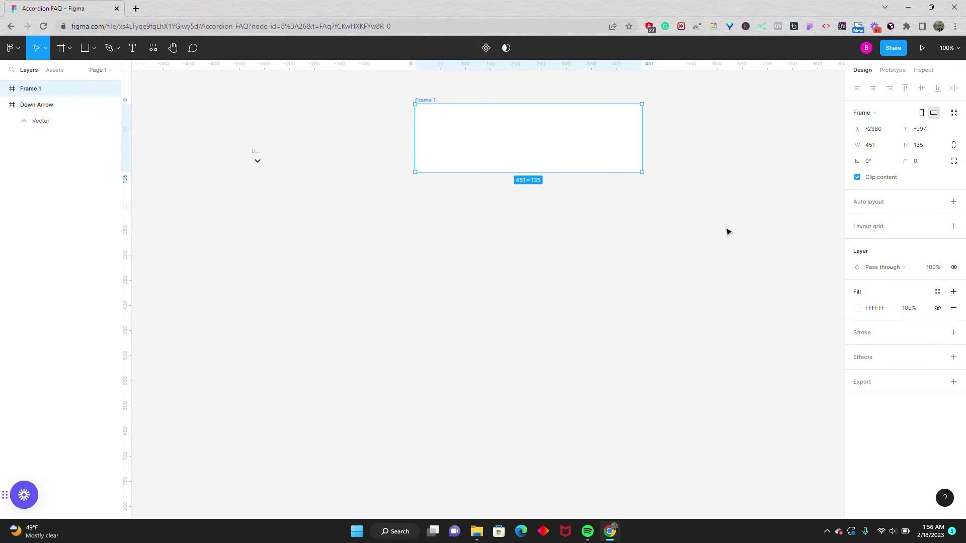
Add auto layout to Frame 1 with horizontal padding 16 and vertical padding 24
click(864, 203)
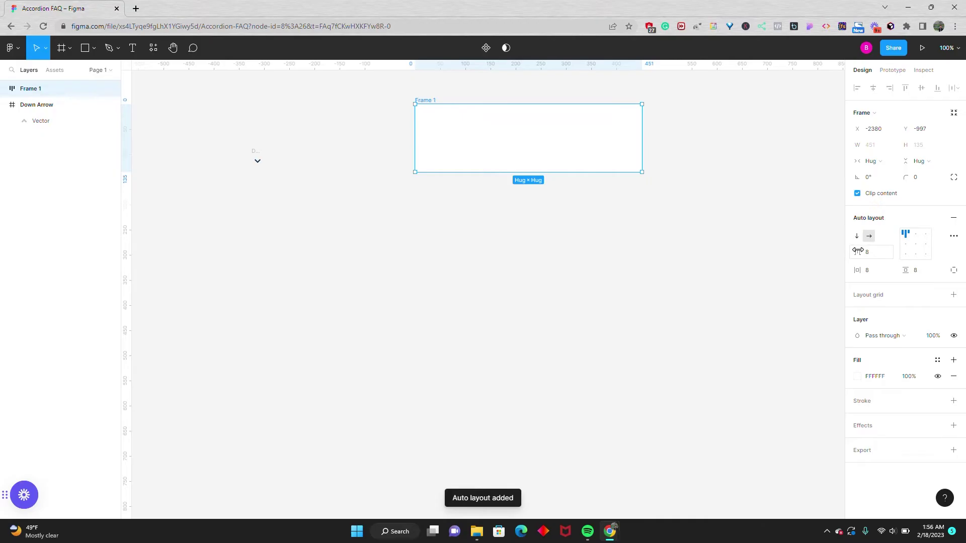
click(867, 271)
text(1)
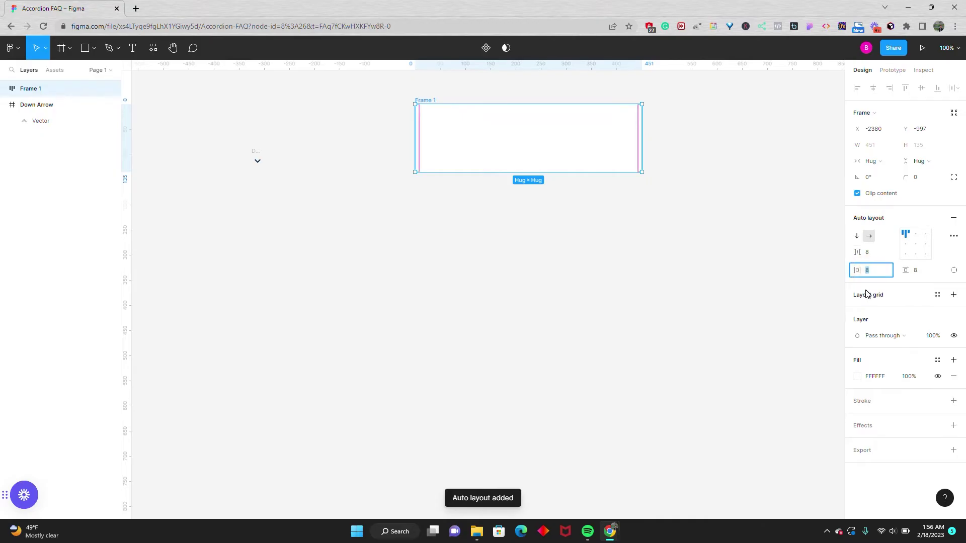
text(6)
key(Tab)
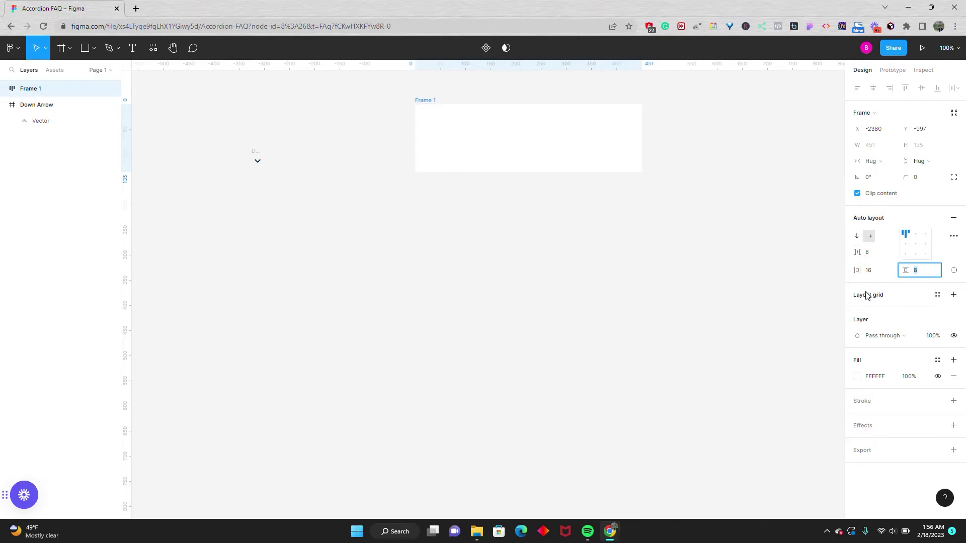
text(24)
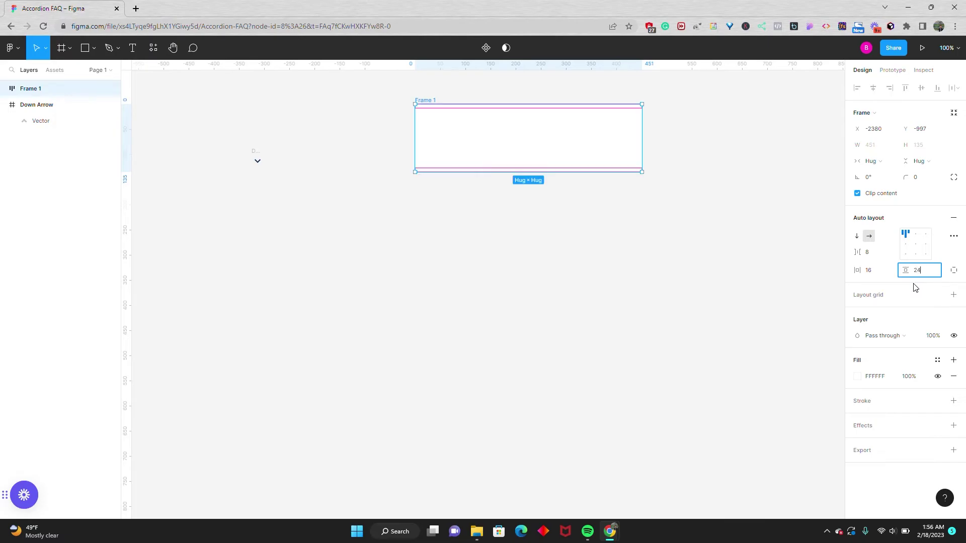
key(Tab)
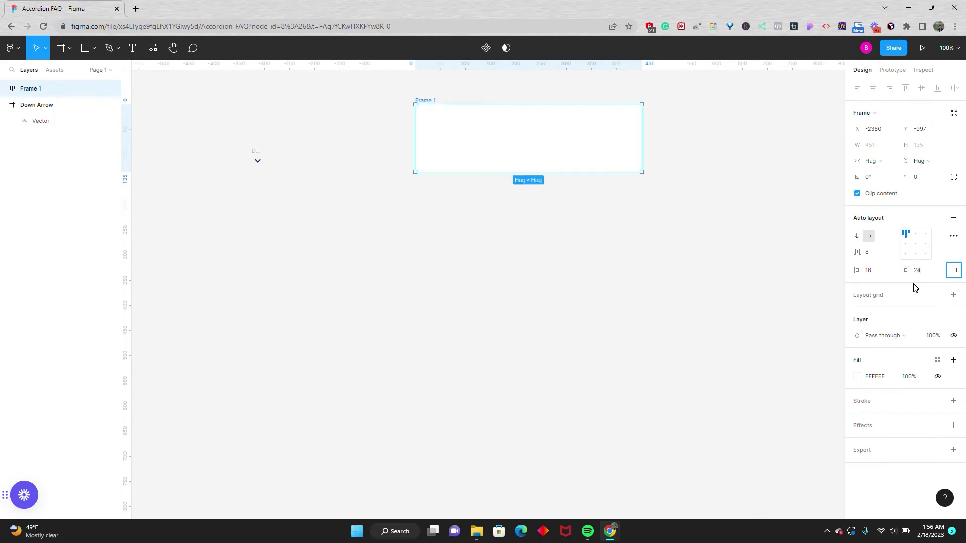
Set the auto layout spacing to Space between and centre the contents
click(954, 236)
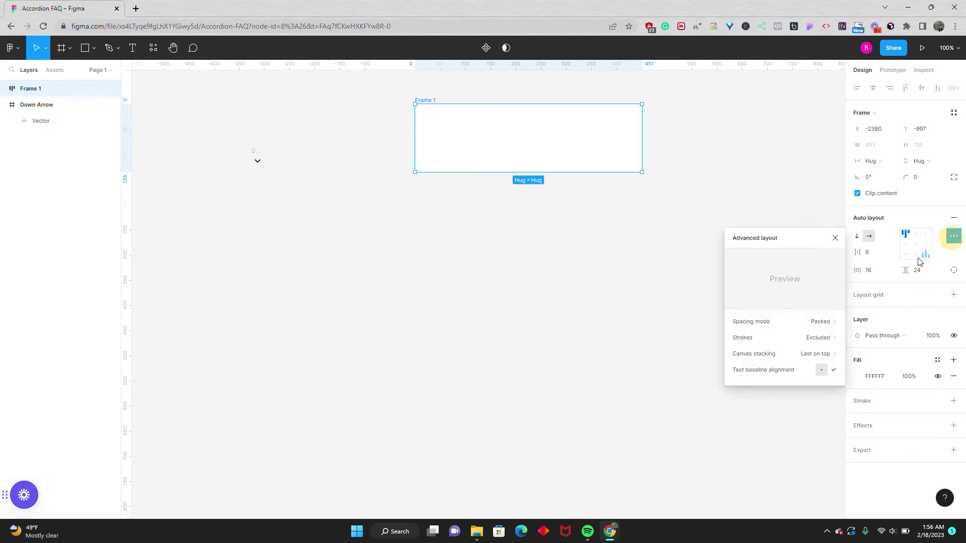
click(813, 323)
click(805, 335)
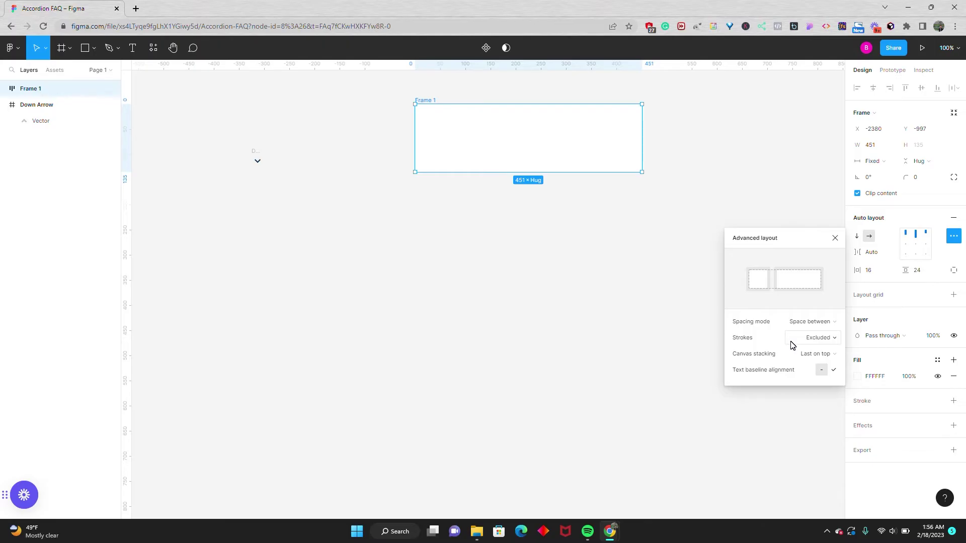
click(835, 238)
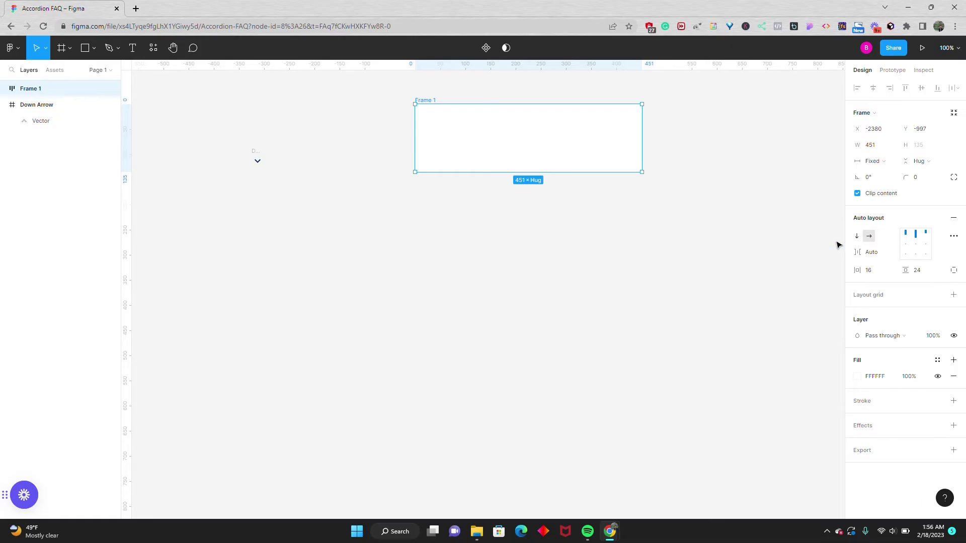
click(915, 245)
Set Frame 1's width to 768 and nudge it slightly left
click(871, 145)
text(768)
key(Return)
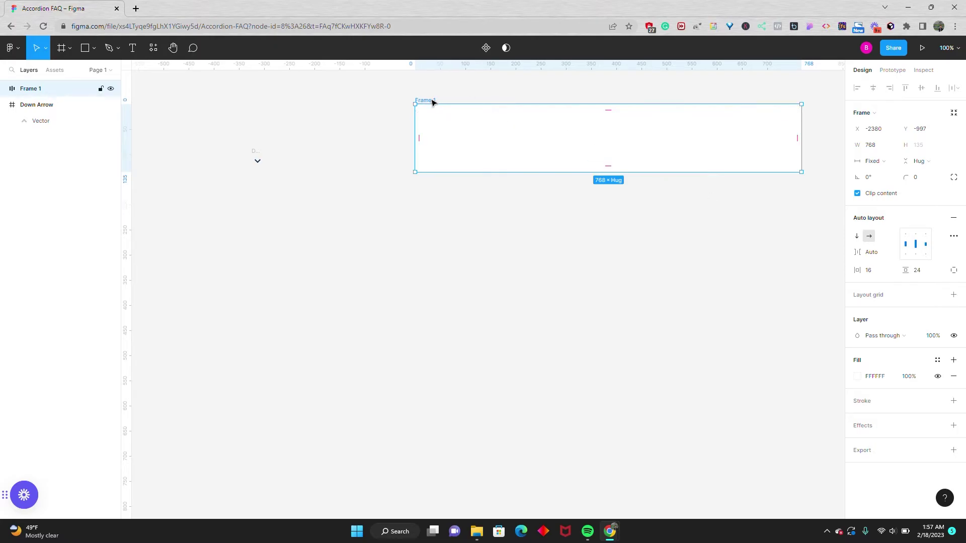
drag(432, 102, 378, 101)
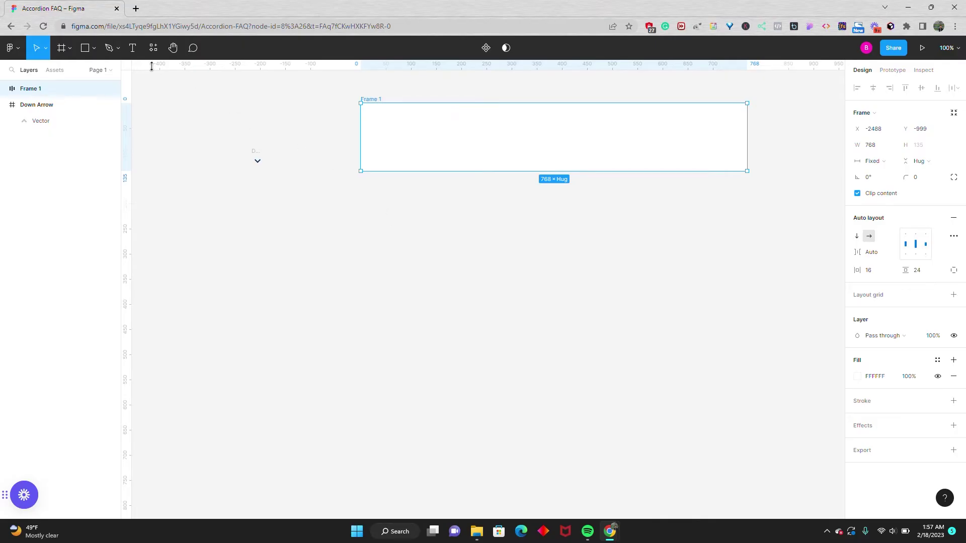
Type 'How much does a website cost?' in Frame 1 and move the Down Arrow in beside it
click(132, 48)
click(403, 126)
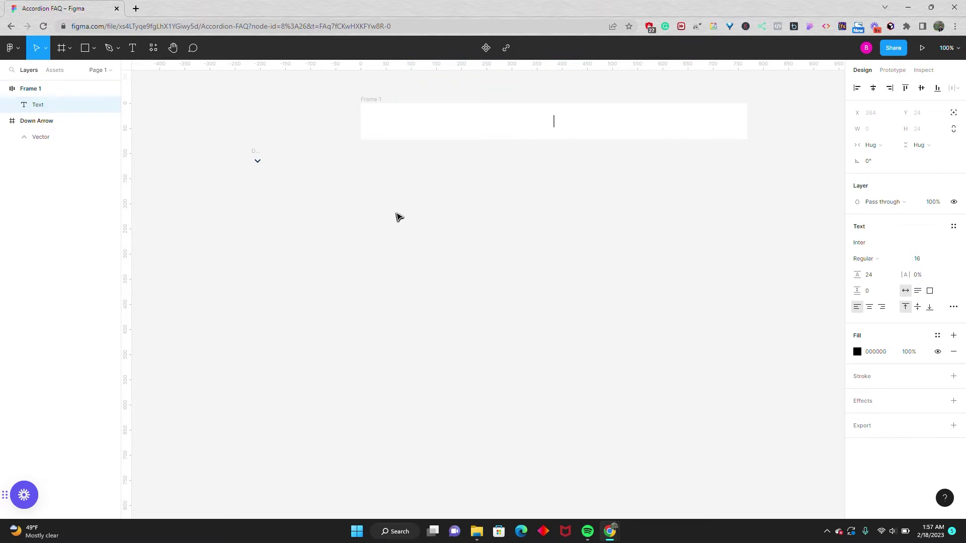
text(How much does a website cost?)
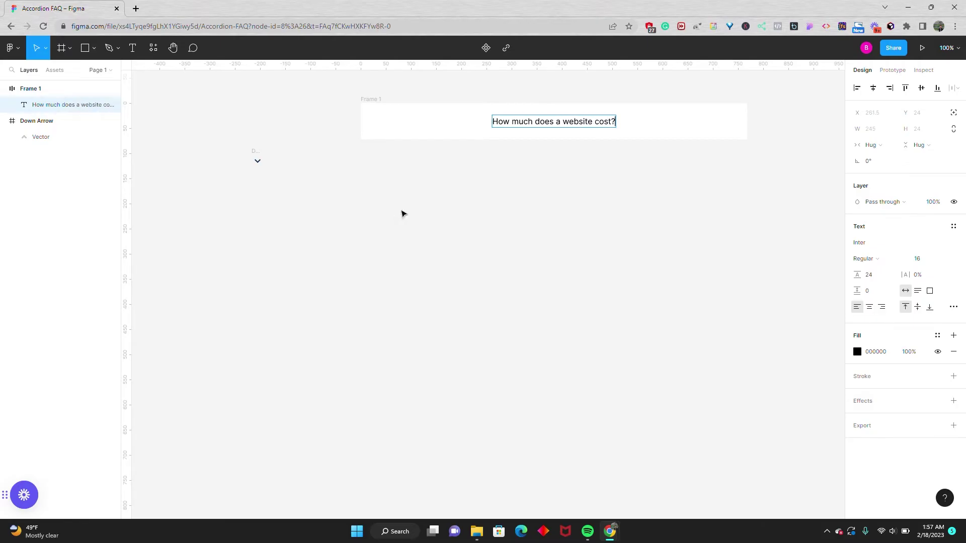
key(Escape)
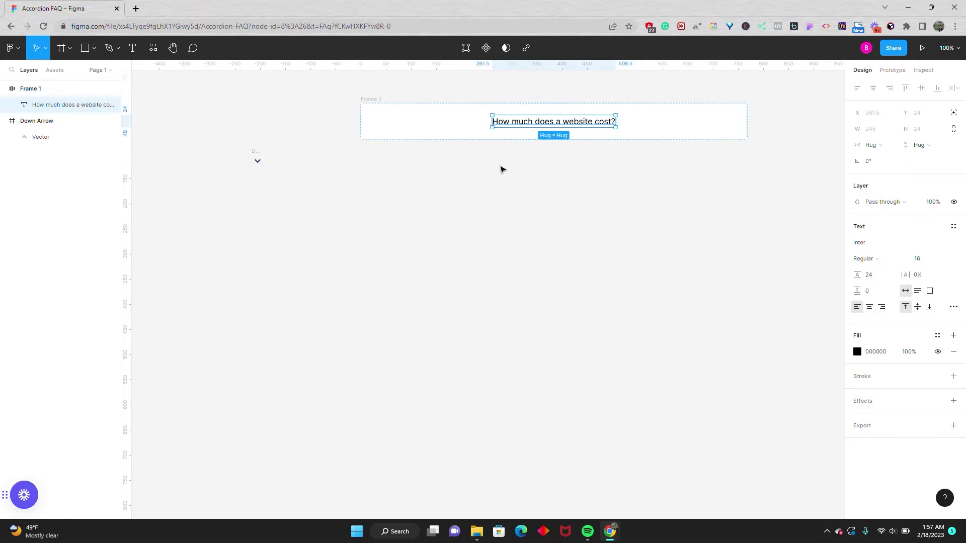
click(66, 121)
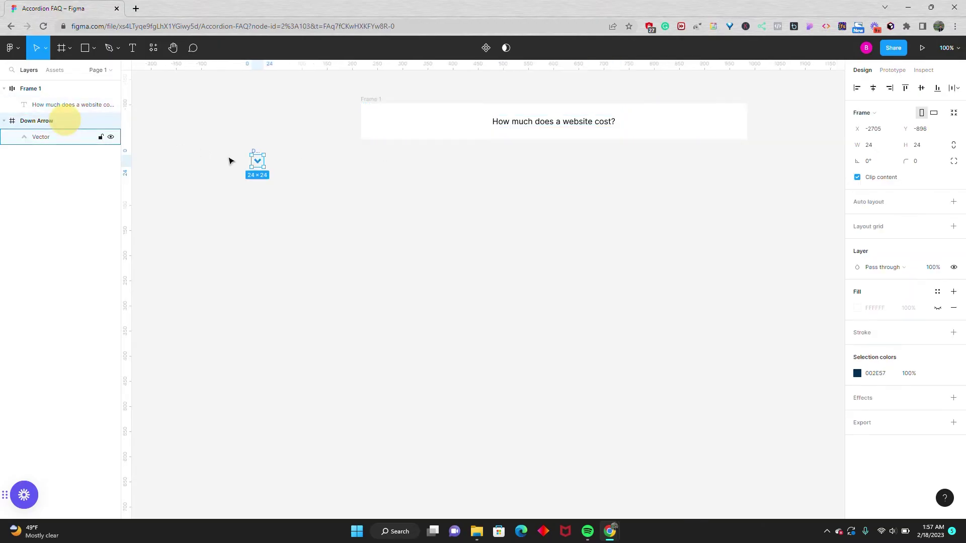
drag(256, 155, 653, 124)
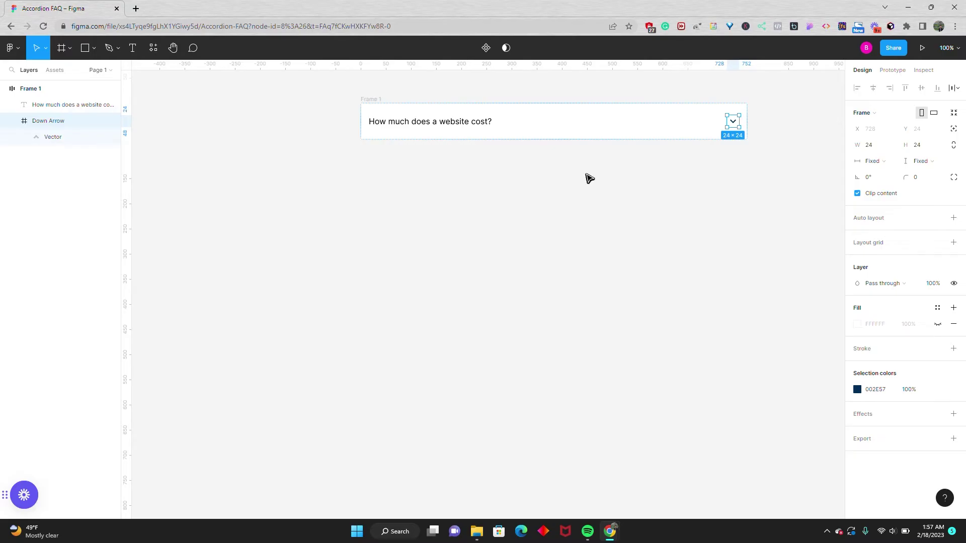
Colour the question text with the navy 002E57 document colour and set it to Semi Bold
click(474, 125)
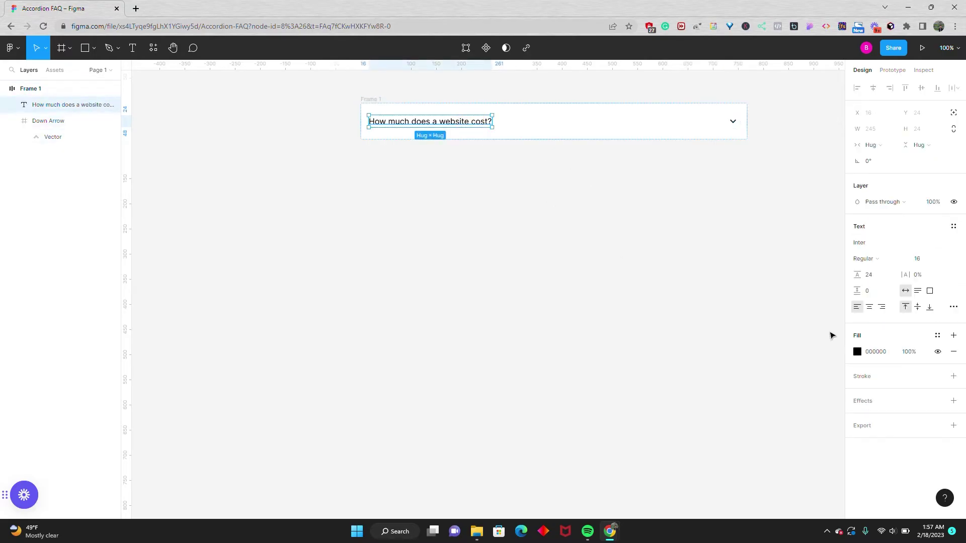
click(857, 351)
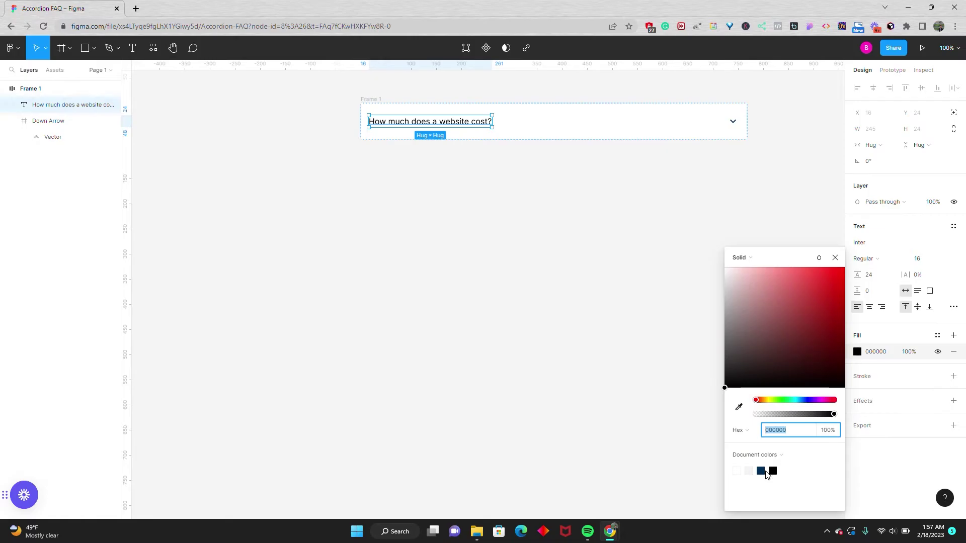
click(765, 472)
click(671, 350)
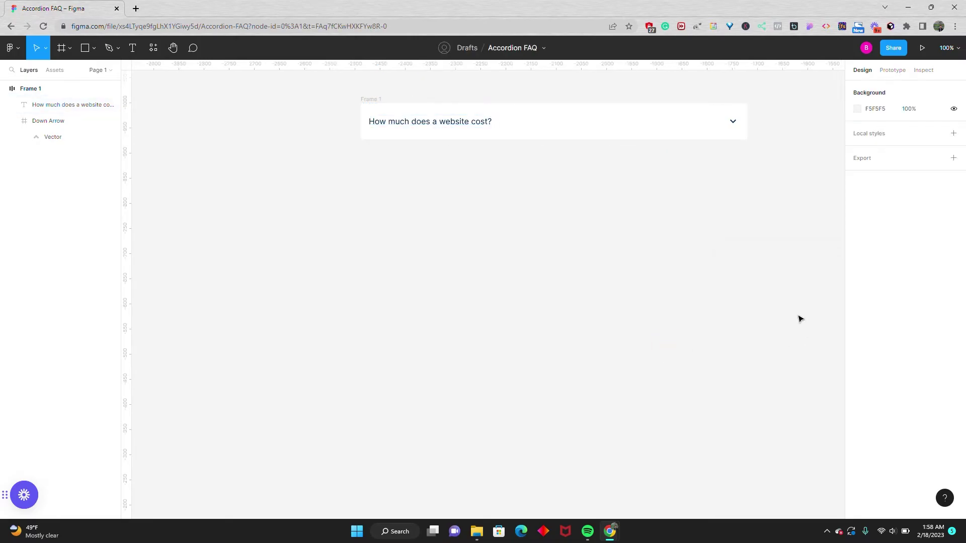
click(466, 120)
click(865, 260)
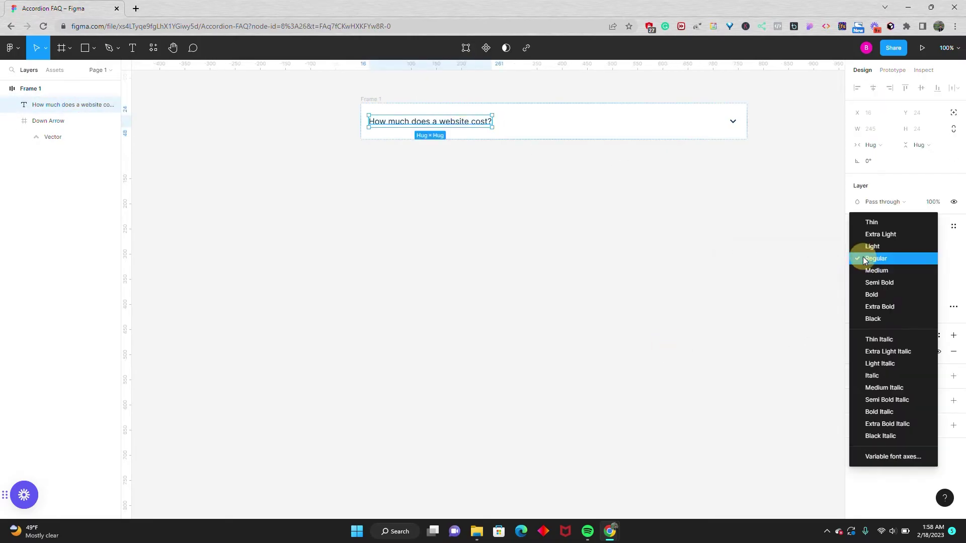
click(871, 282)
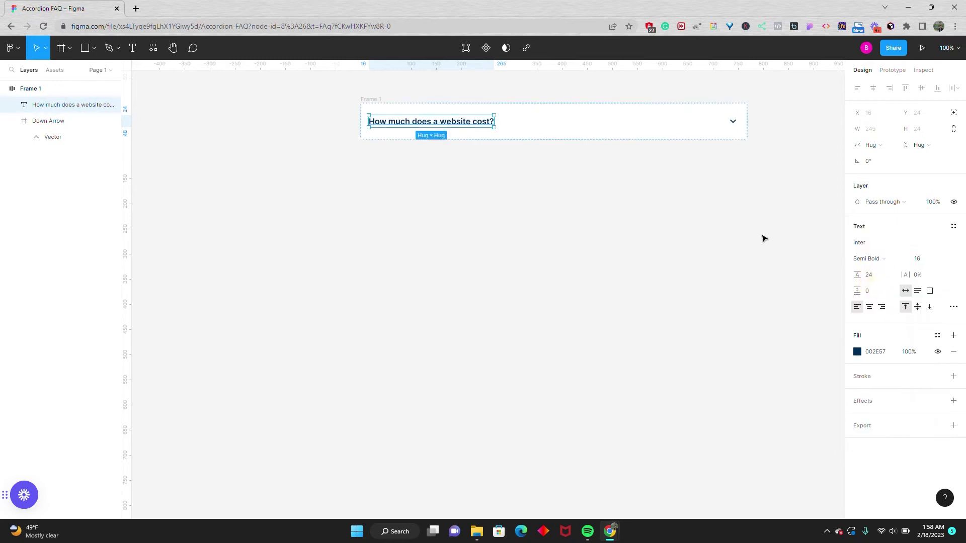
click(704, 209)
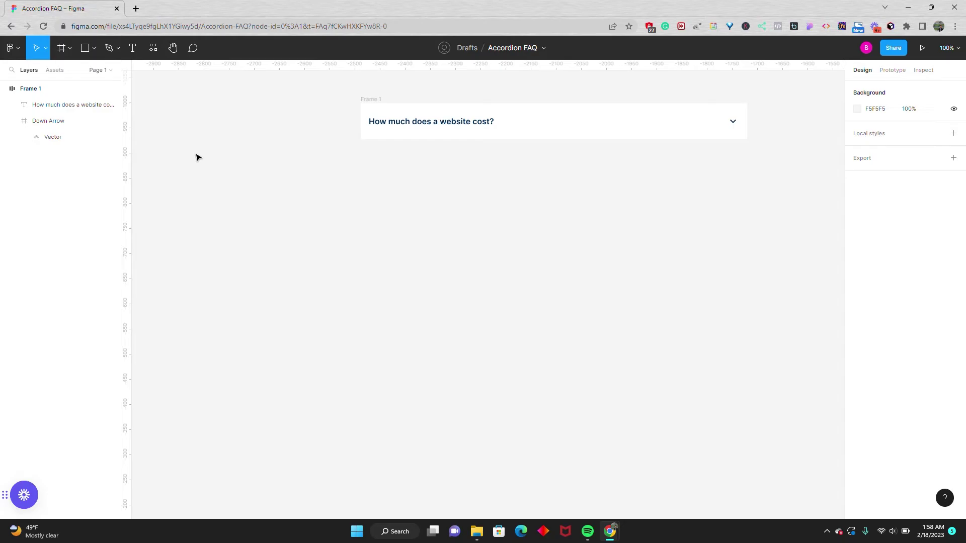
Rename Frame 1 to 'Question' in the Layers panel
click(40, 89)
double_click(37, 89)
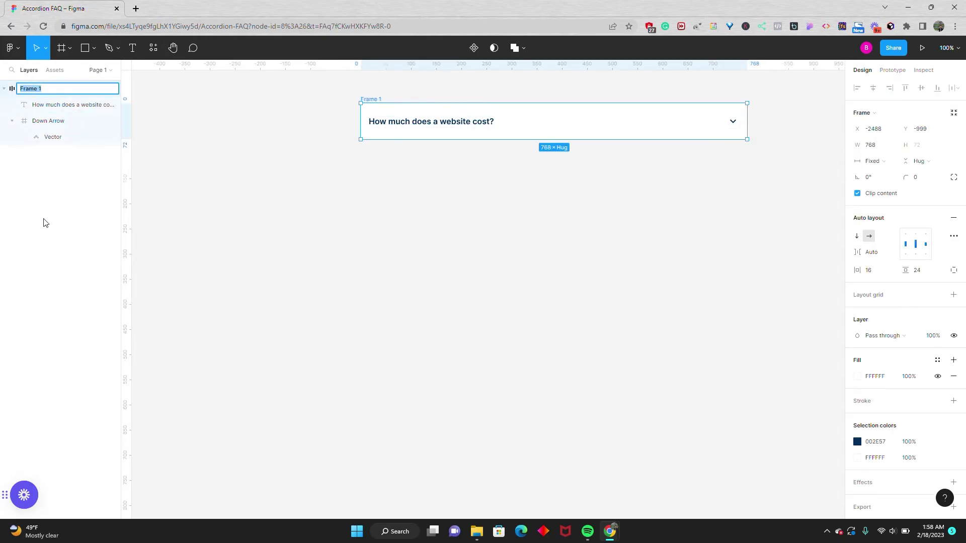
text(Question)
key(Return)
click(366, 226)
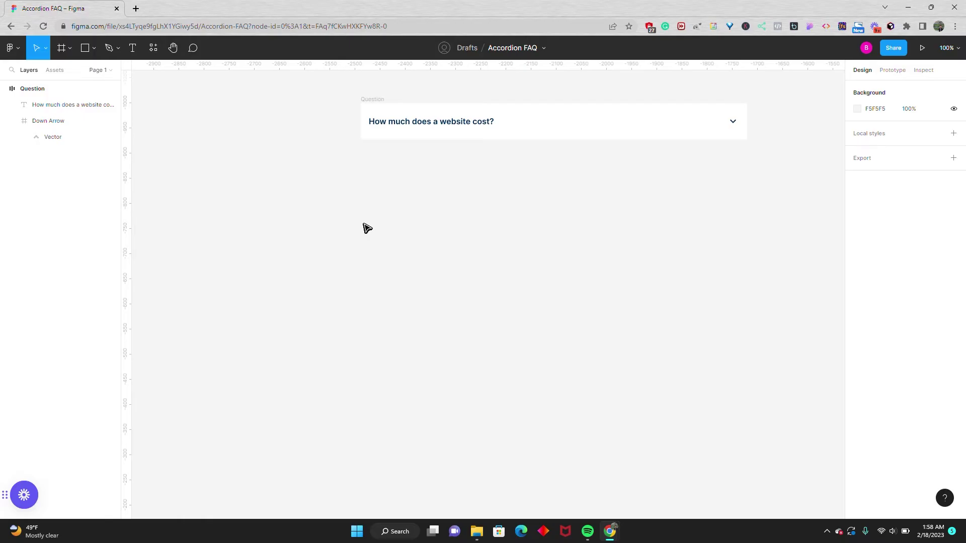
Draw a new frame below the Question card and add auto layout with 16 side padding
click(61, 48)
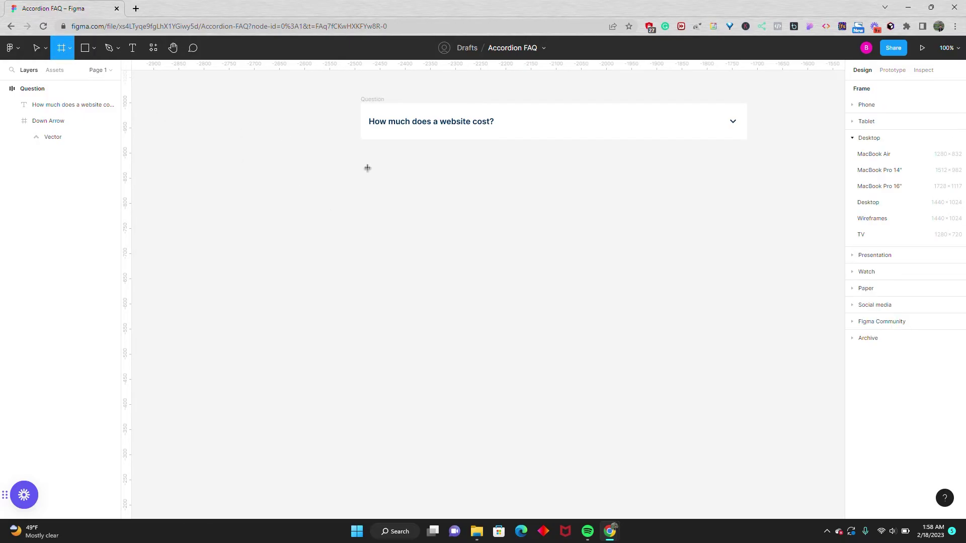
drag(368, 166, 538, 196)
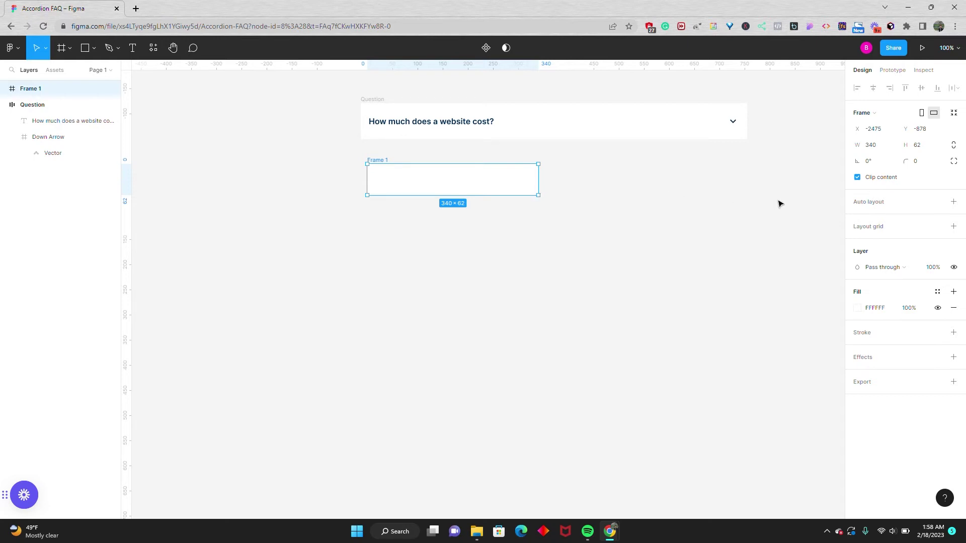
click(867, 203)
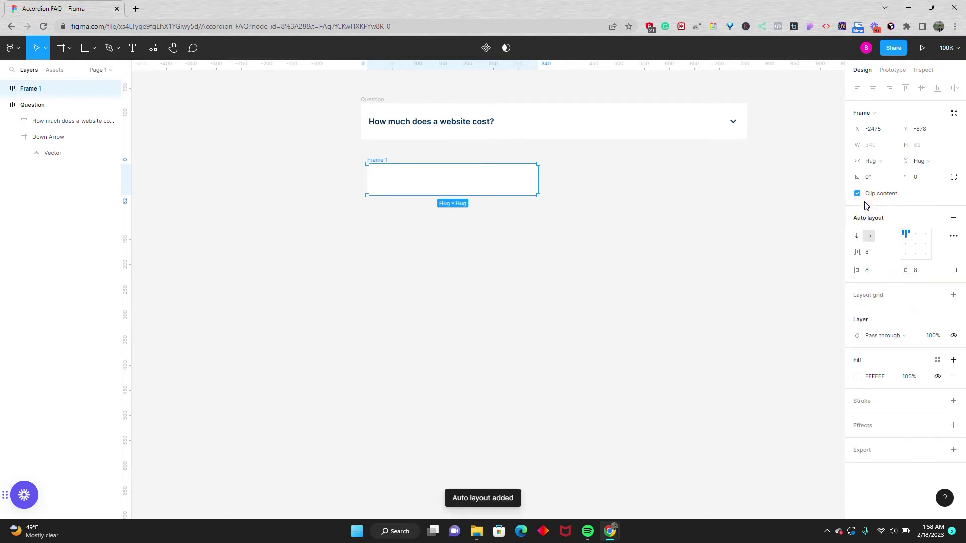
click(865, 272)
text(16)
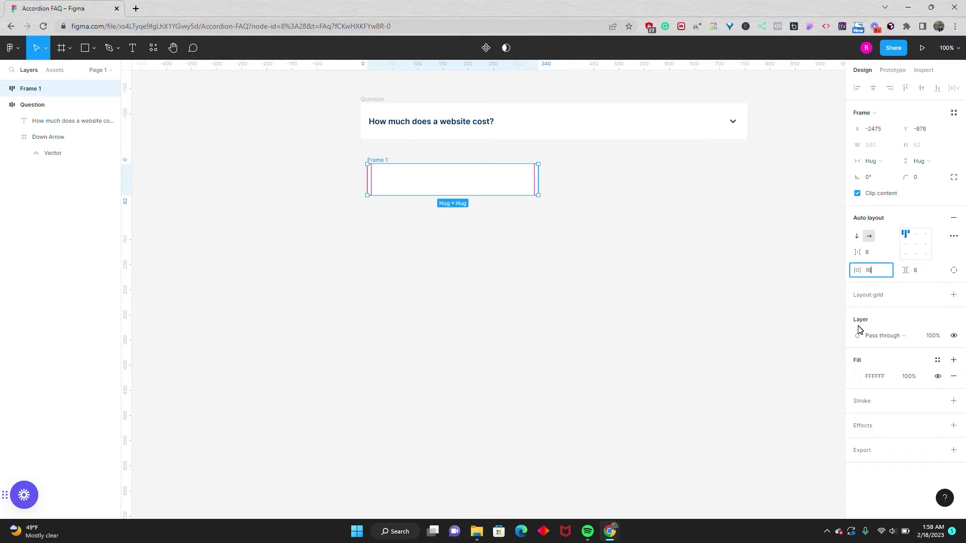
key(Tab)
key(Tab)
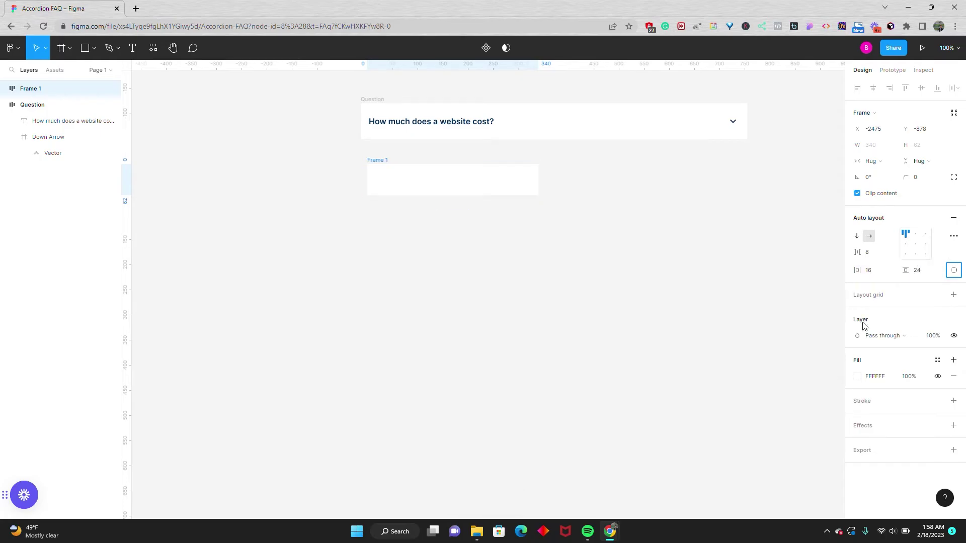
Give the new frame a fixed width of 768
click(871, 161)
click(880, 151)
click(871, 146)
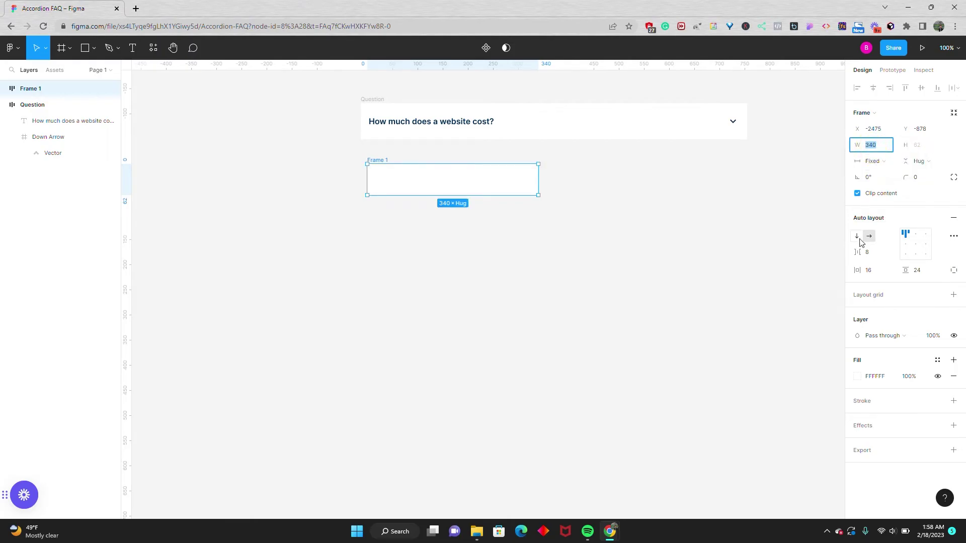
text(768)
key(Return)
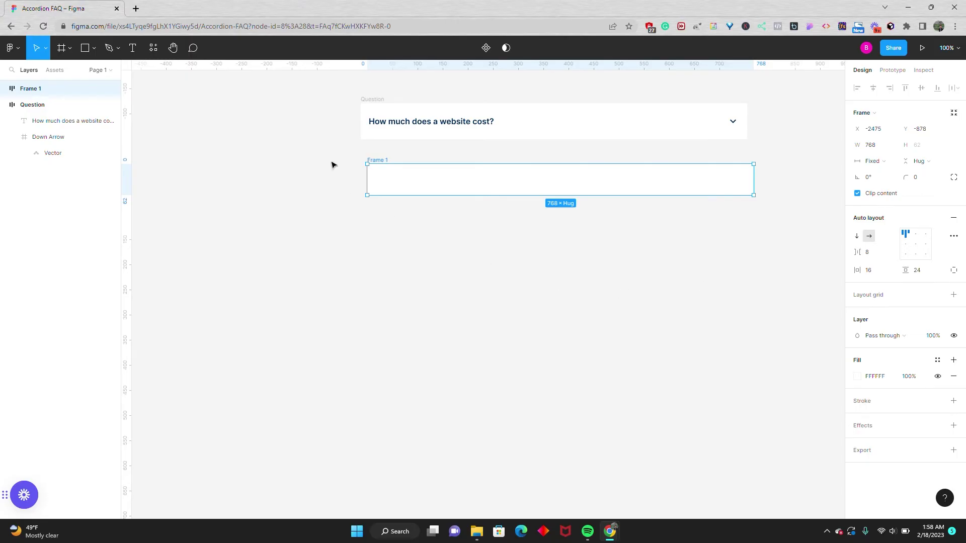
Paste the answer paragraph as a text layer inside the frame
click(132, 48)
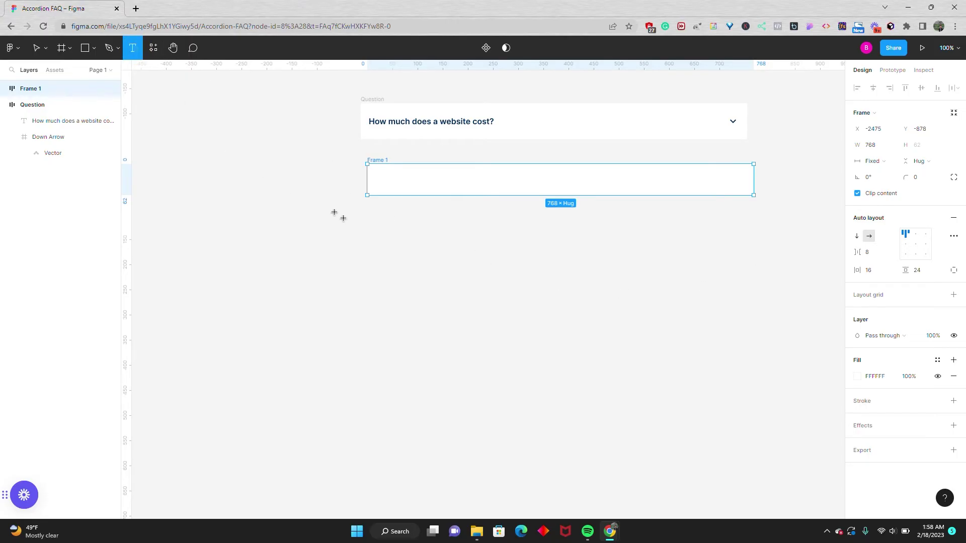
click(421, 178)
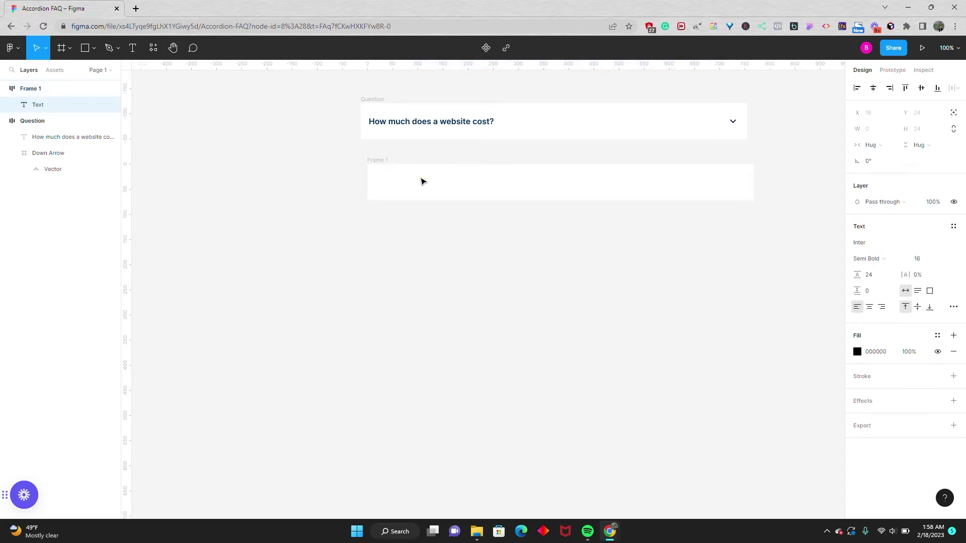
key(ctrl+v)
key(Escape)
click(415, 242)
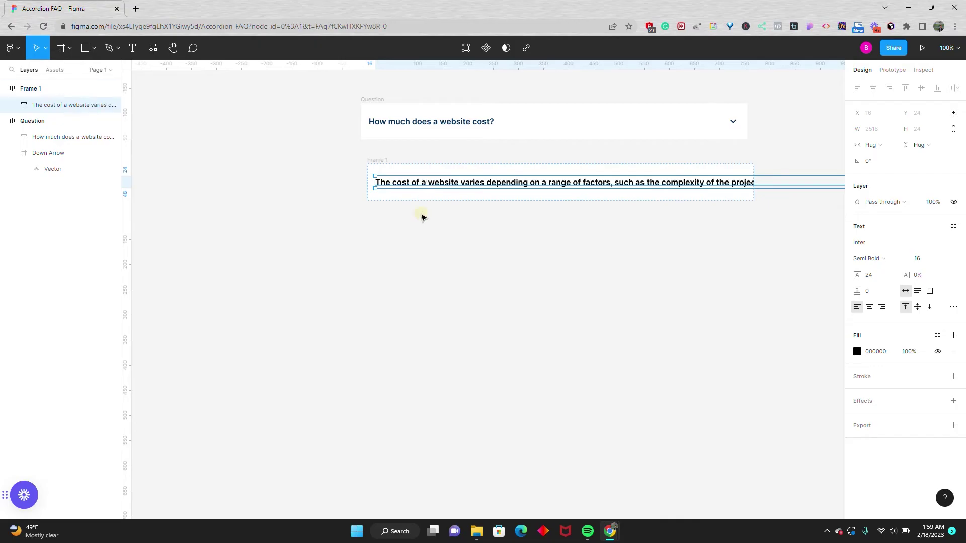
click(423, 214)
click(422, 182)
Make the answer text 002E57, Regular weight, and Fill container width
click(856, 353)
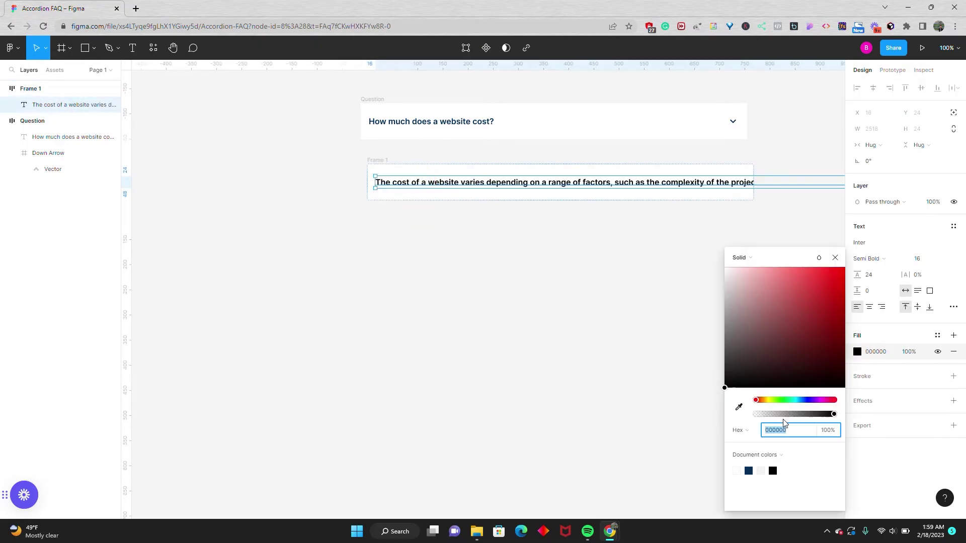
click(749, 471)
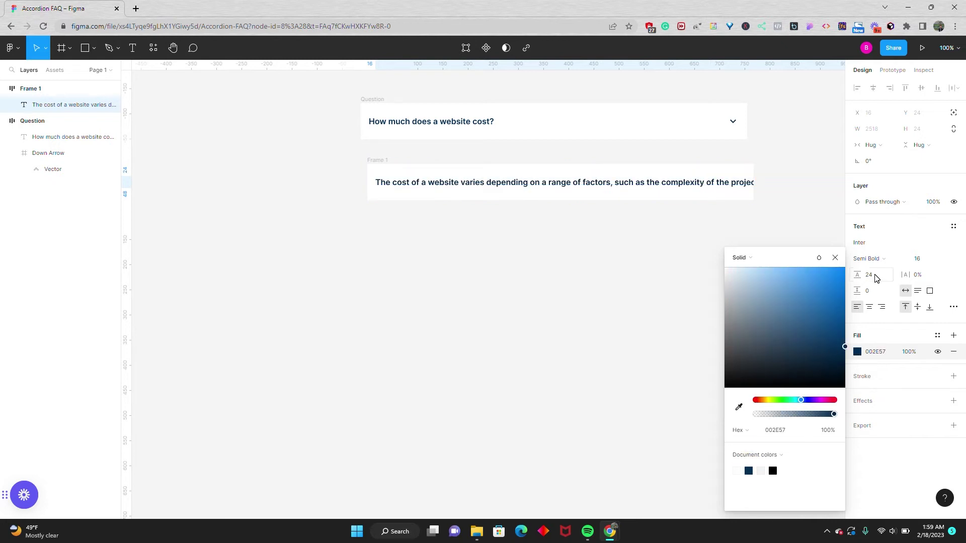
click(883, 259)
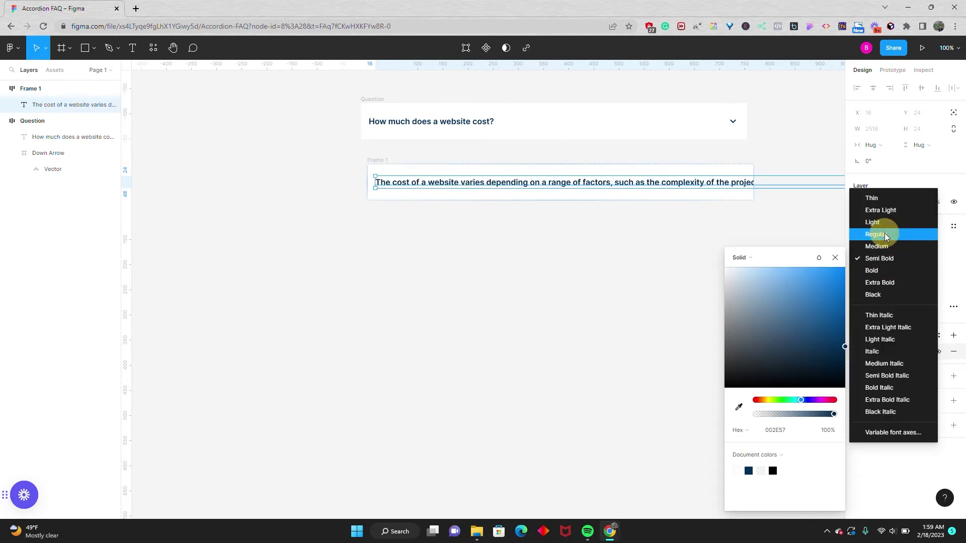
click(886, 235)
click(875, 147)
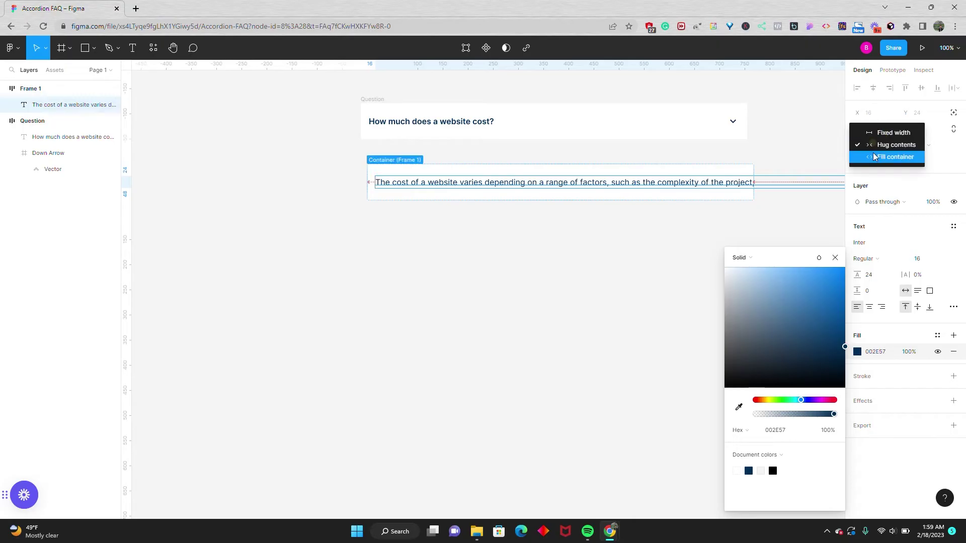
click(877, 159)
click(661, 295)
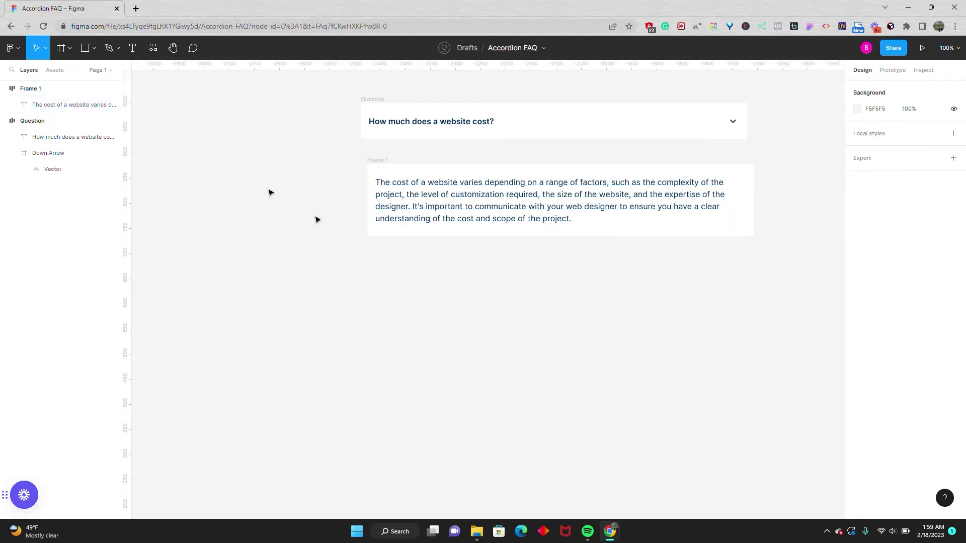
Rename the frame layer to 'Answer'
double_click(28, 90)
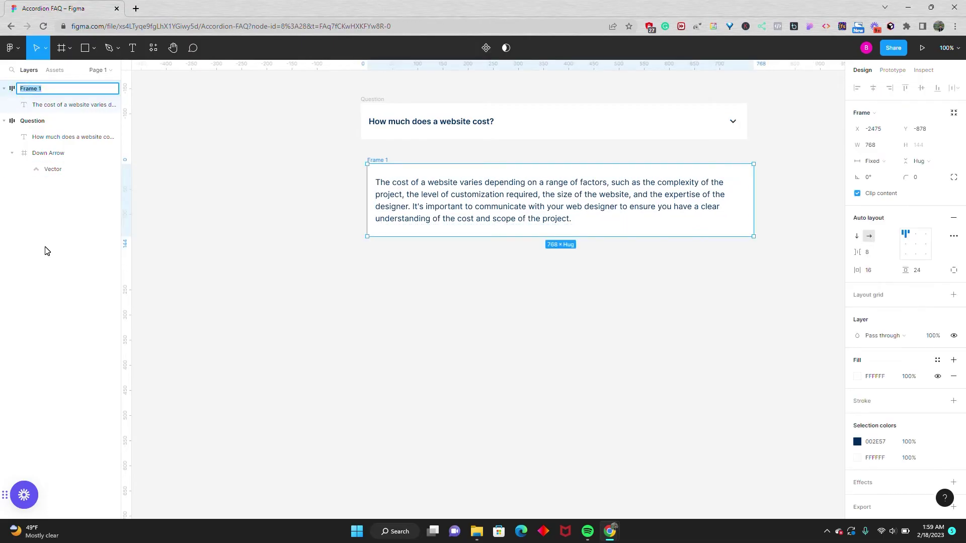
text(Answer)
key(Return)
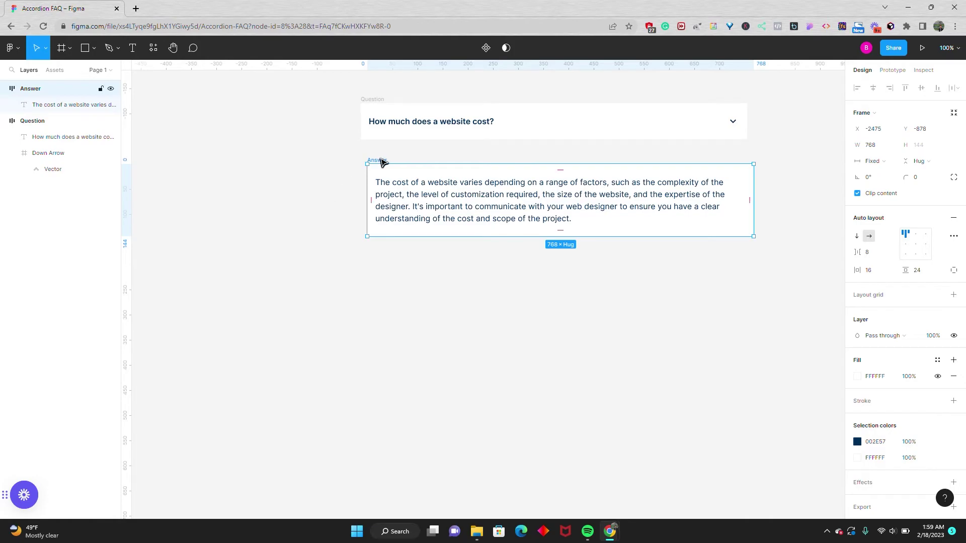
Stack Answer beneath Question, then wrap both layers via Frame selection into a 768 × 216 frame
drag(382, 161, 377, 139)
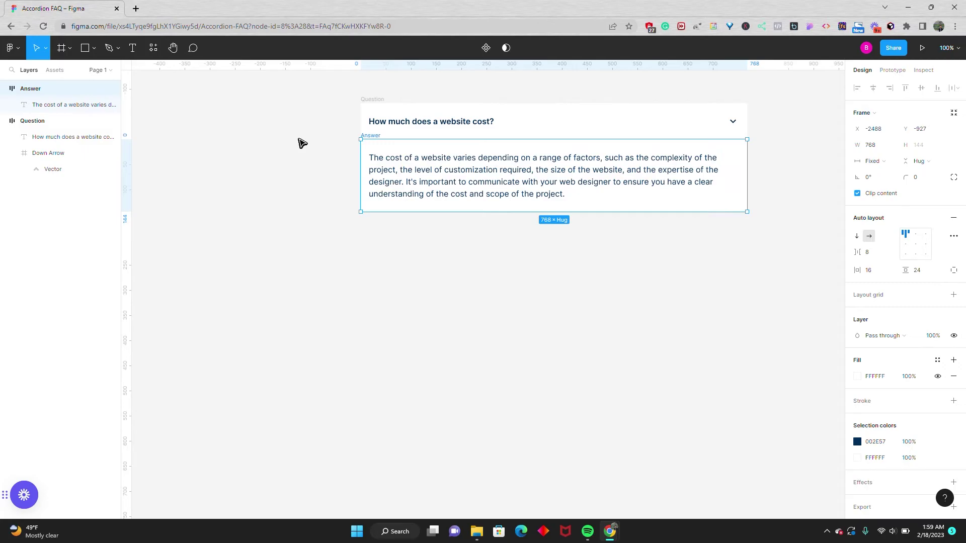
click(301, 143)
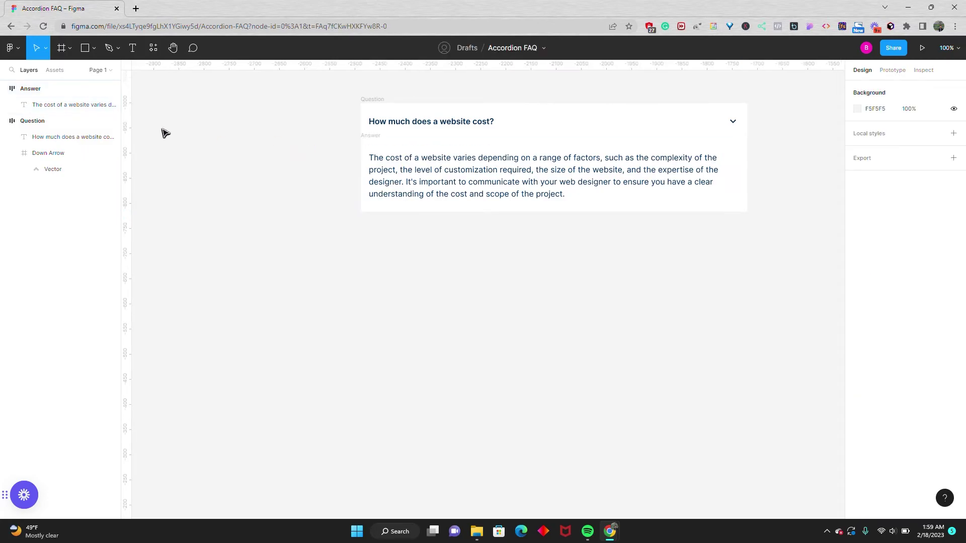
click(41, 88)
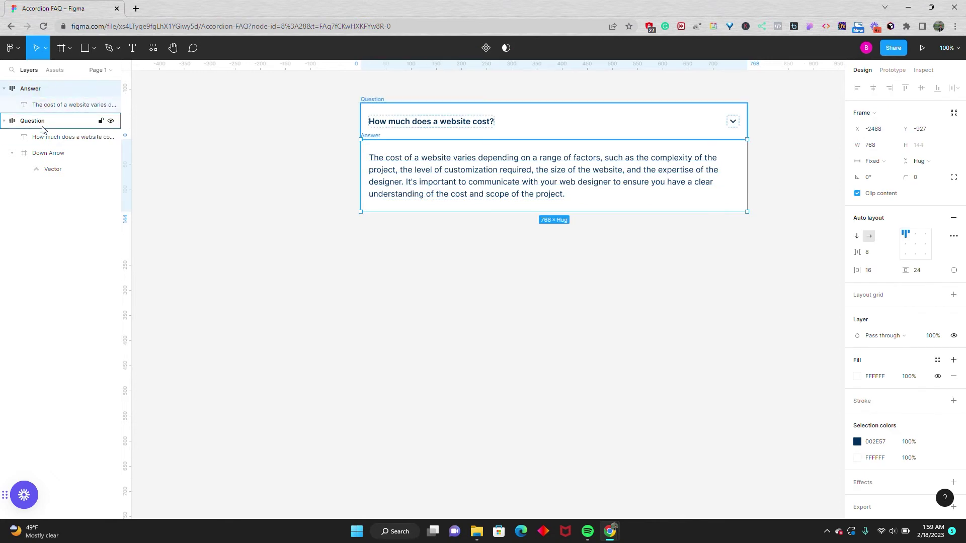
shift+click(38, 123)
right_click(40, 123)
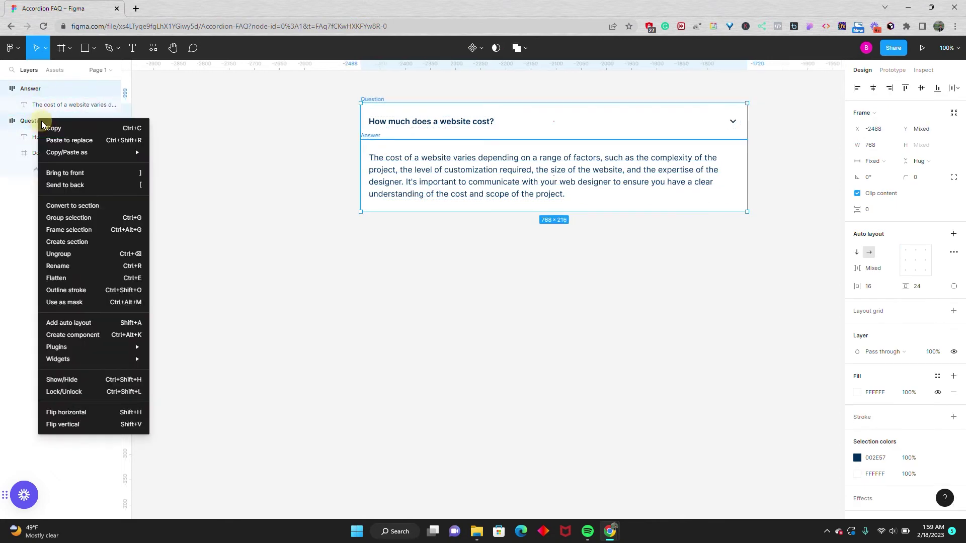
click(62, 230)
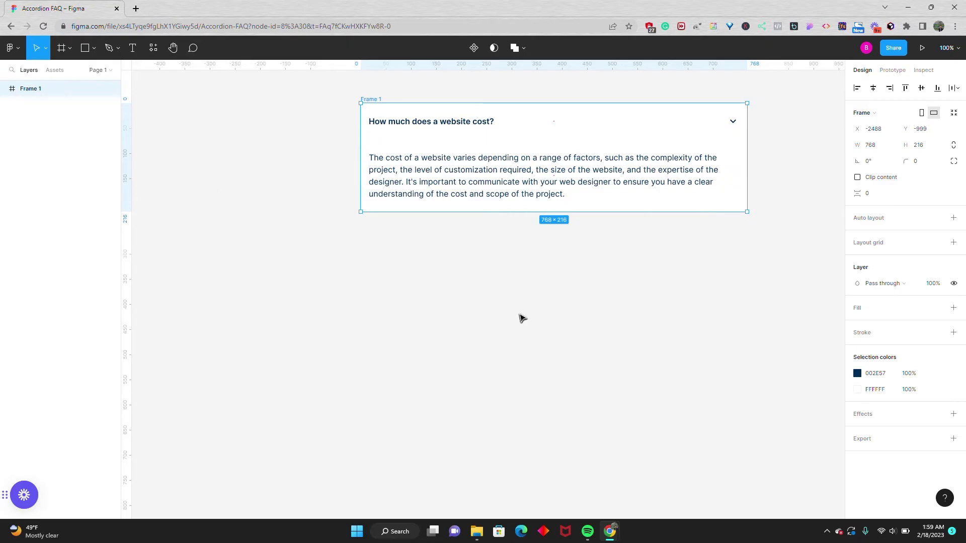
Add a 1-px 002E57 stroke to the combined frame with Center position
click(953, 333)
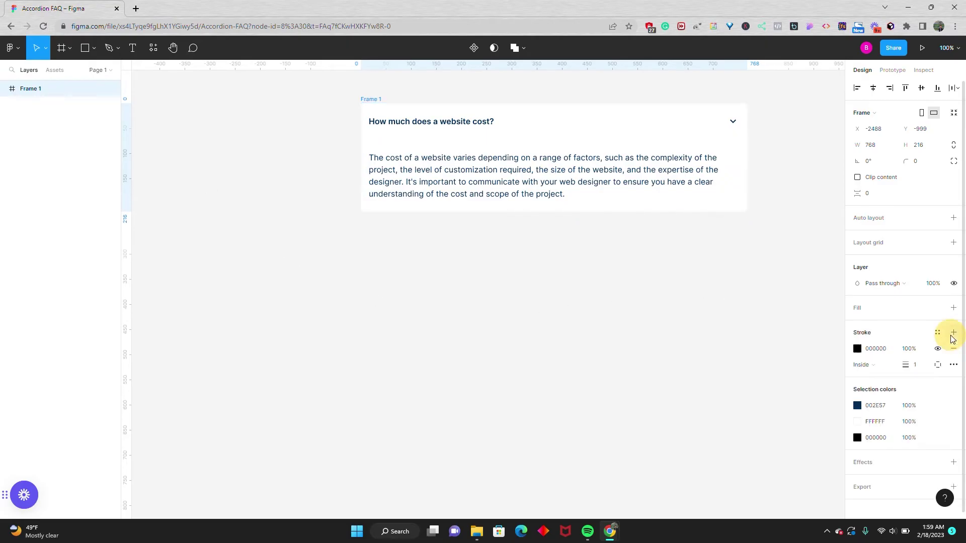
click(857, 348)
click(749, 471)
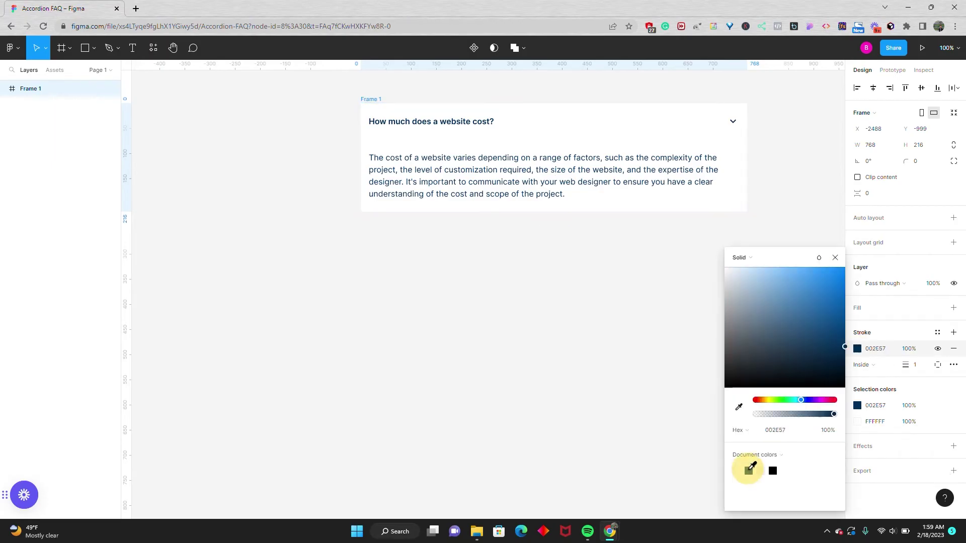
click(863, 365)
click(867, 350)
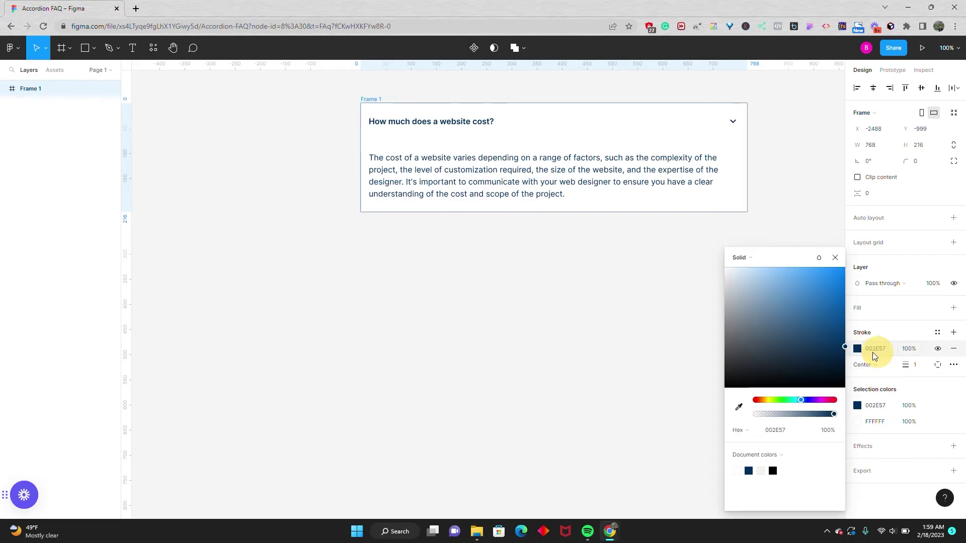
click(652, 334)
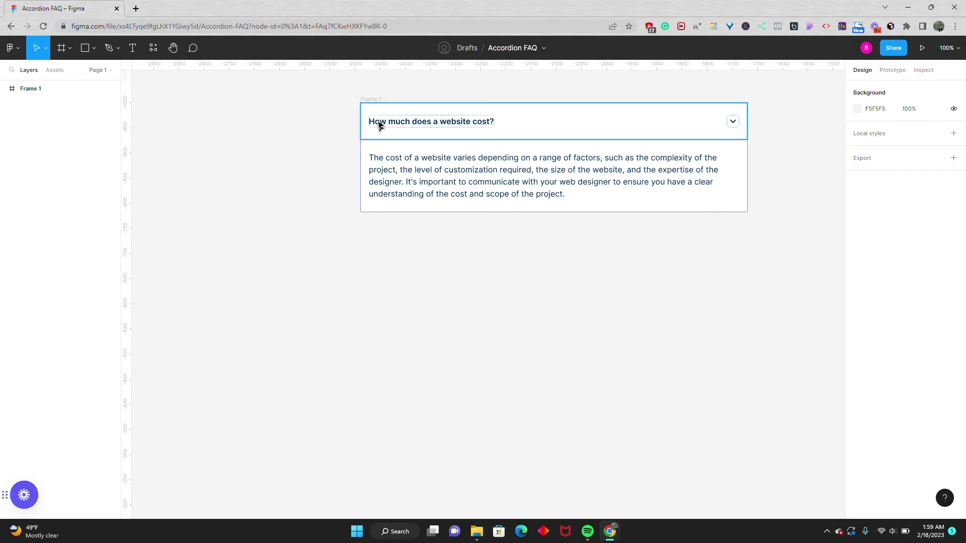
Make the accordion frame a component and add a second variant
click(373, 99)
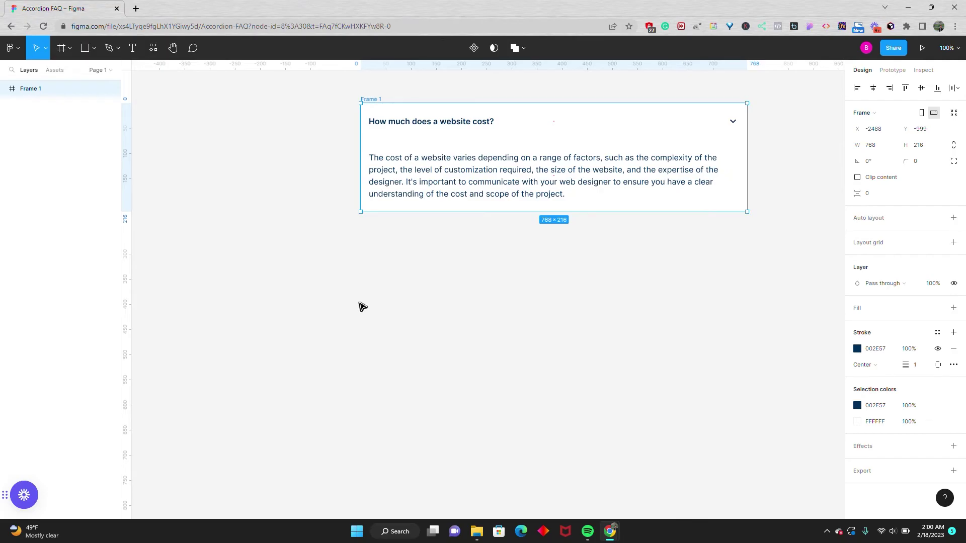
click(474, 48)
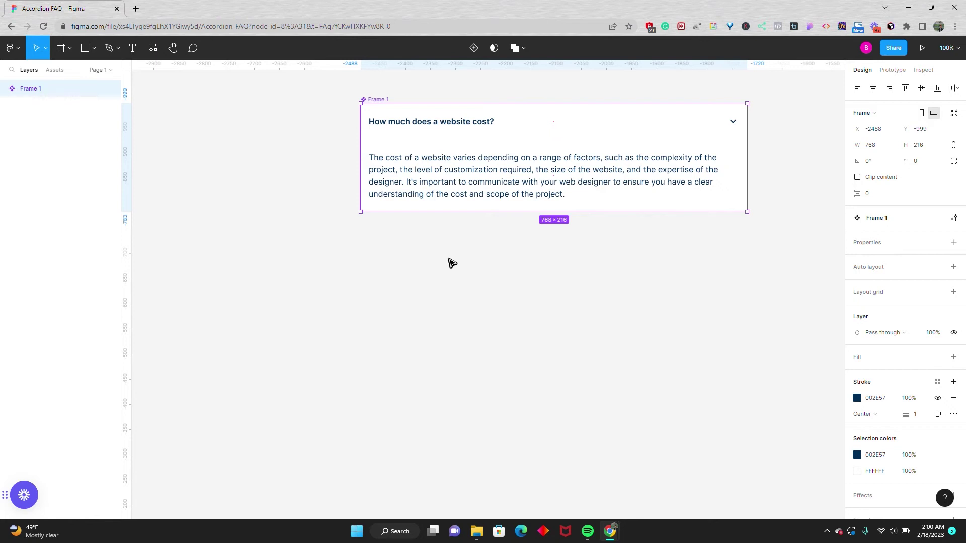
click(472, 48)
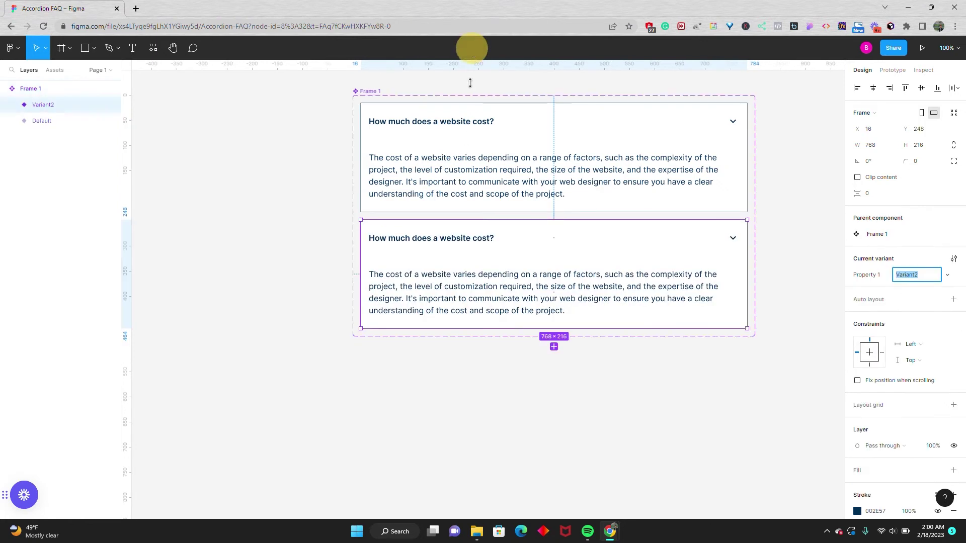
Enlarge the component set to 715 tall and move Variant2 lower within it
click(364, 95)
drag(454, 337, 449, 455)
click(523, 246)
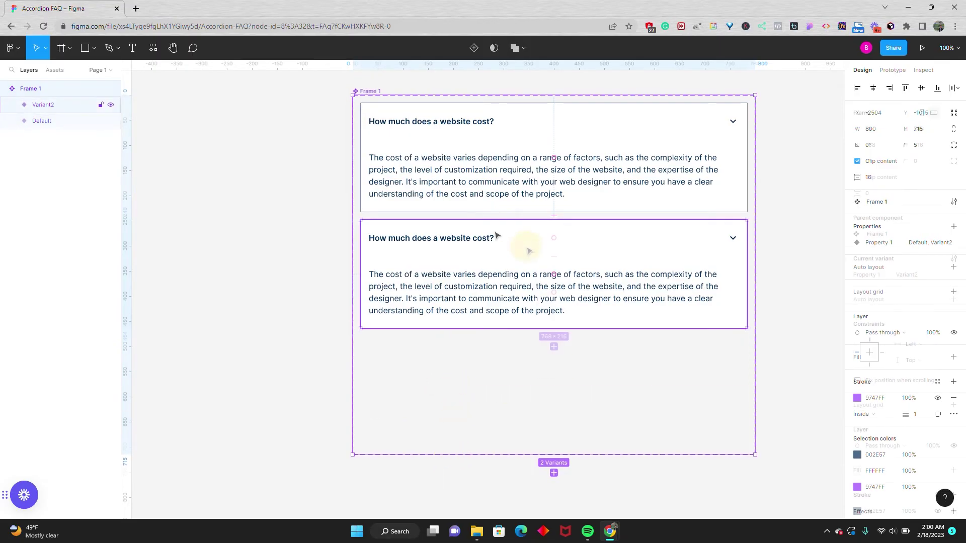
drag(530, 251, 526, 320)
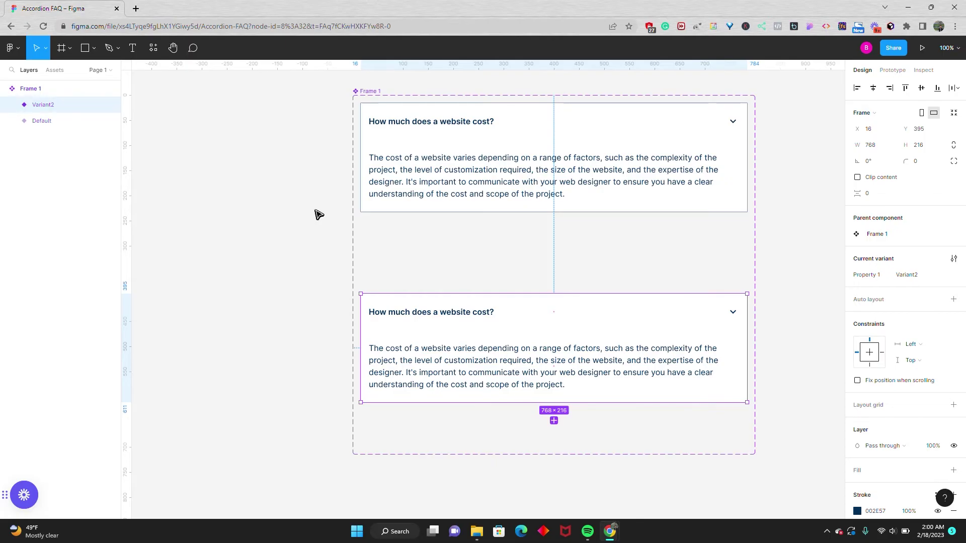
Shrink the Default card to 72 px height and enable Clip content to hide the answer
click(413, 138)
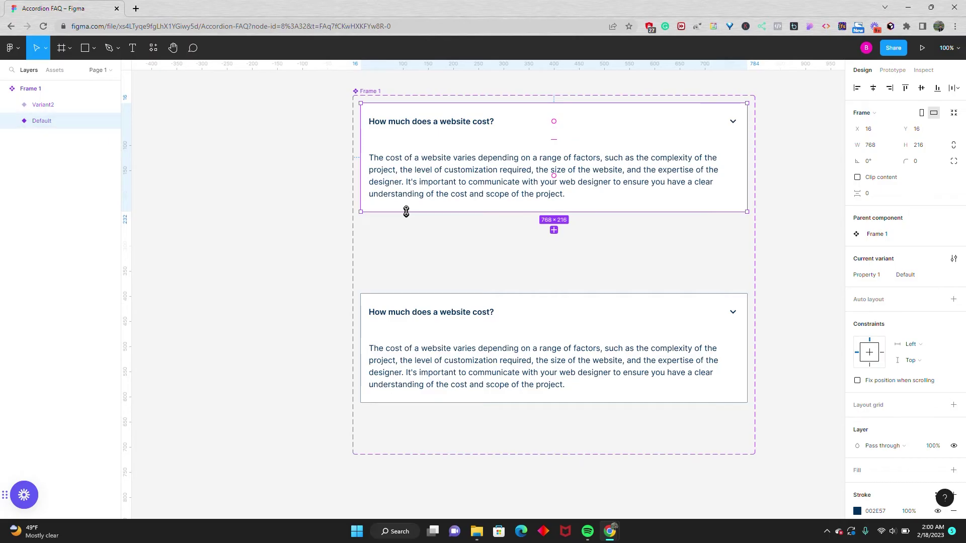
click(406, 212)
drag(407, 211, 409, 140)
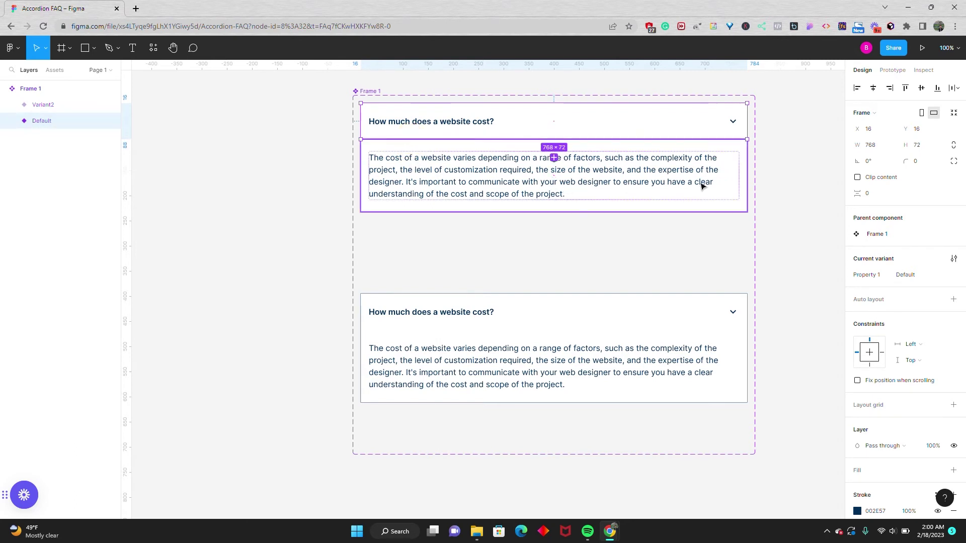
click(858, 177)
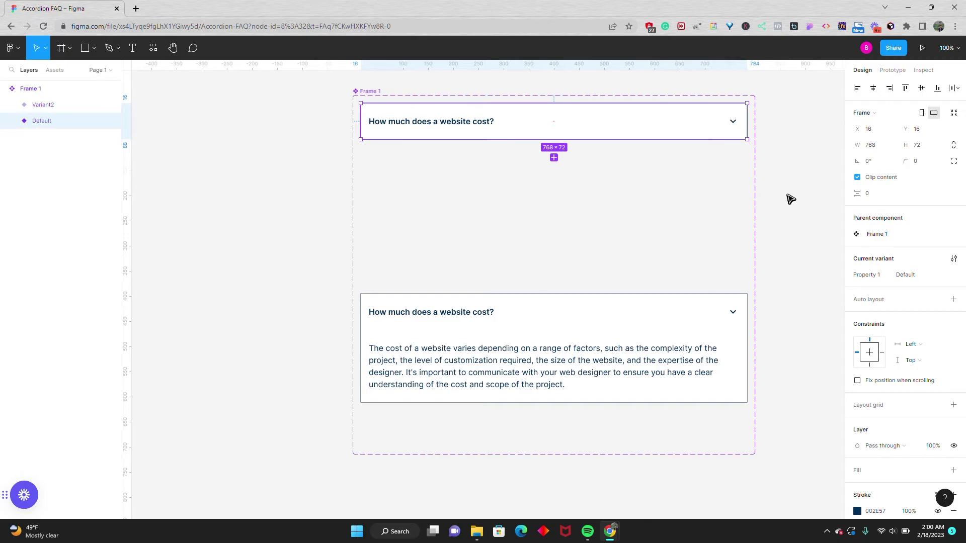
Clip Variant2's content and rotate its Down Arrow frame 180° so it points up
click(702, 312)
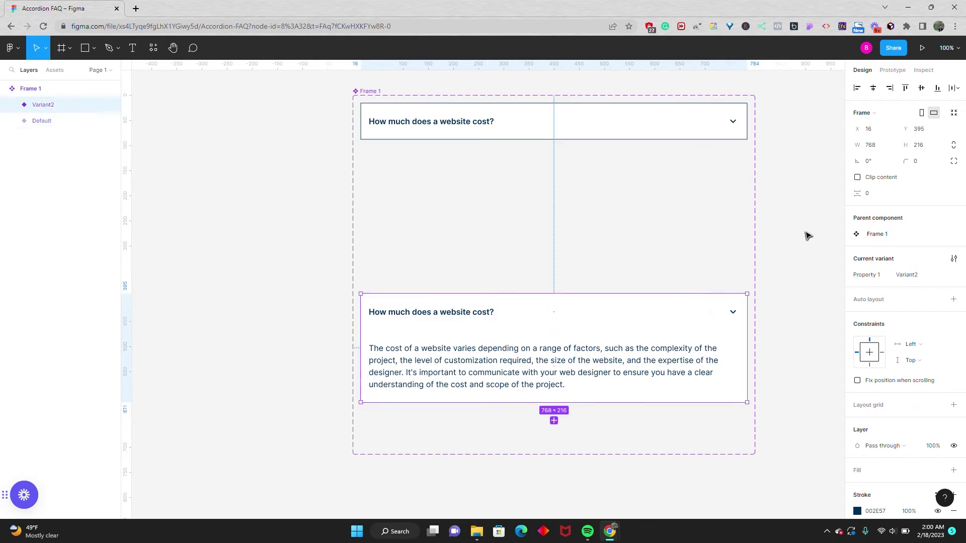
click(857, 177)
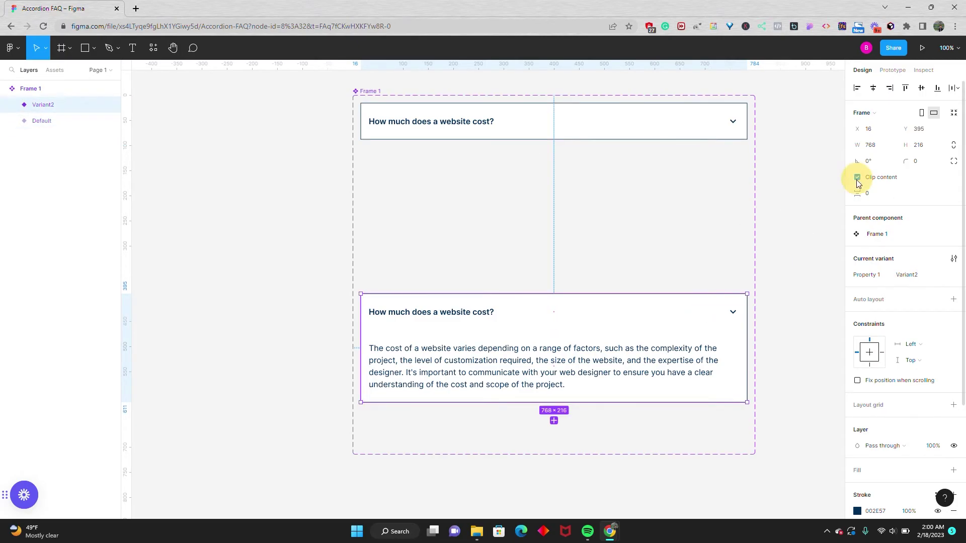
ctrl+click(733, 312)
click(70, 185)
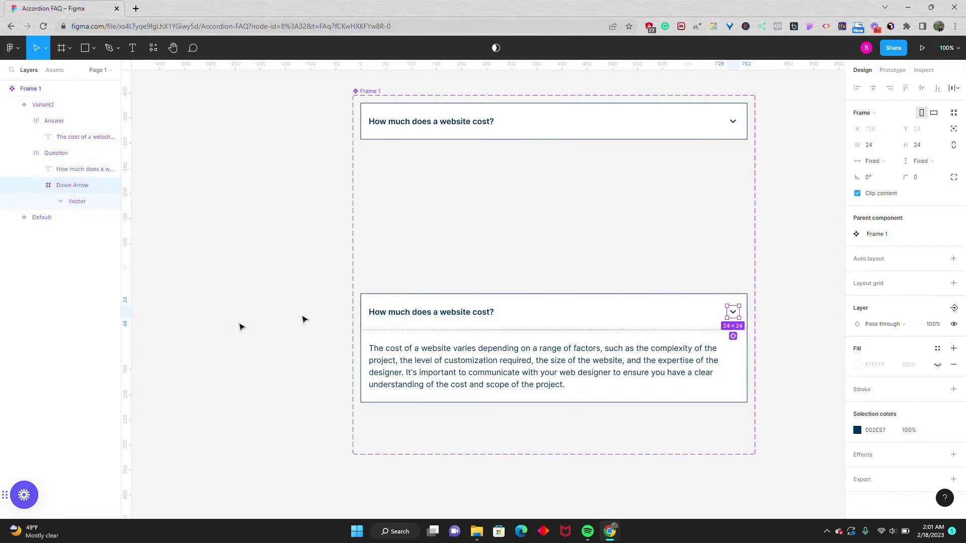
click(861, 179)
text(180)
key(Return)
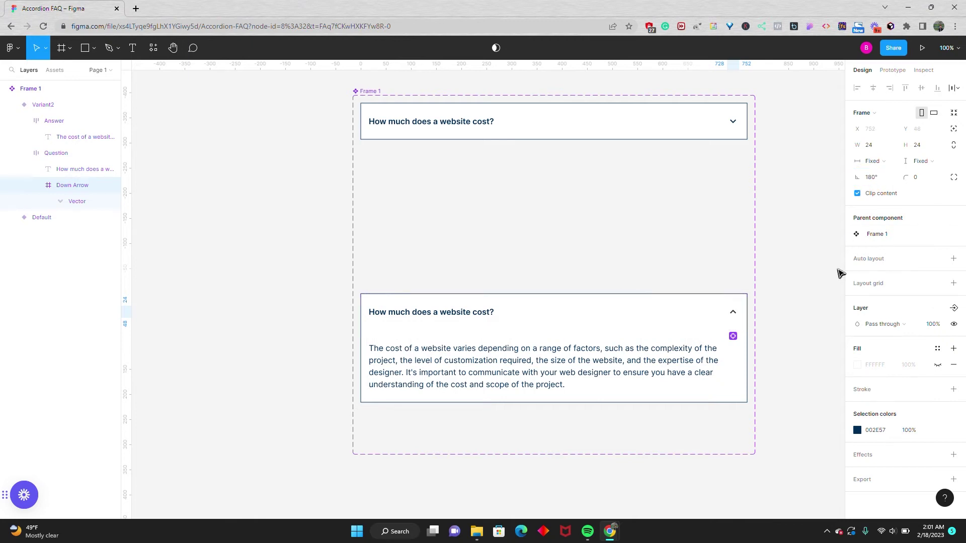
click(818, 267)
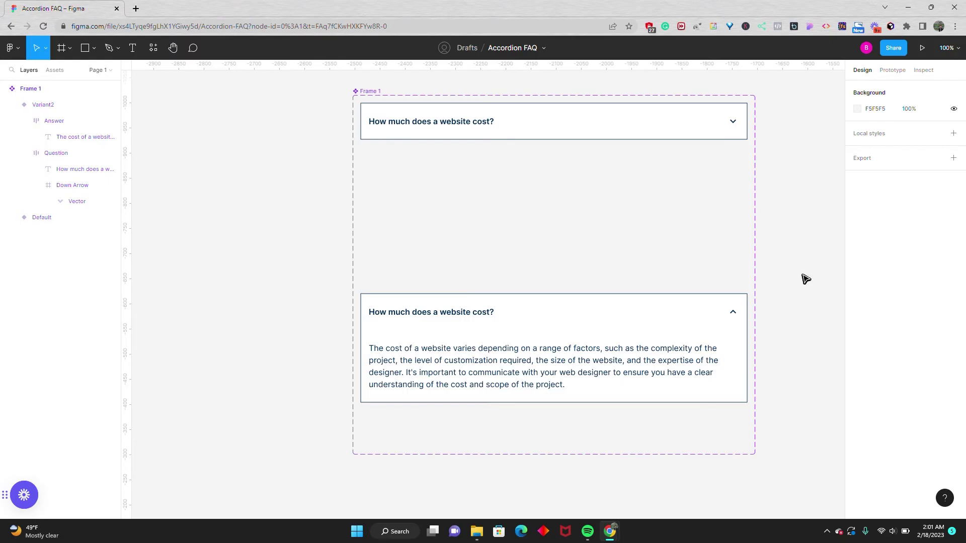
Give Default an On click interaction changing to Variant2 with Smart animate
click(892, 73)
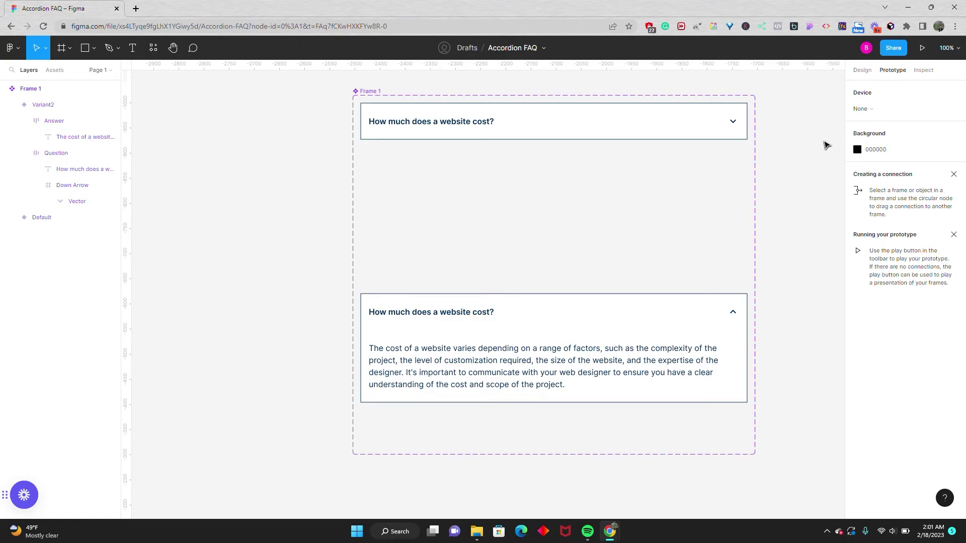
click(669, 126)
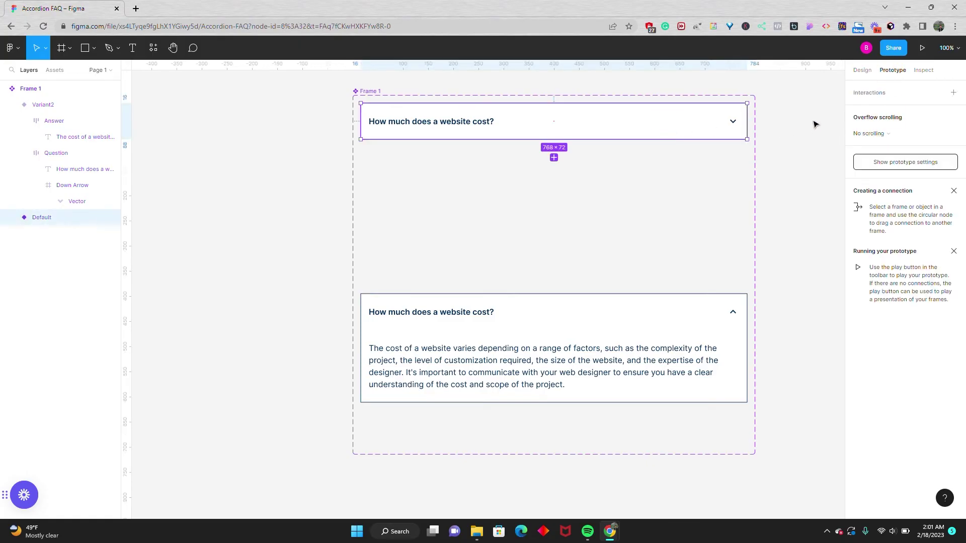
click(876, 97)
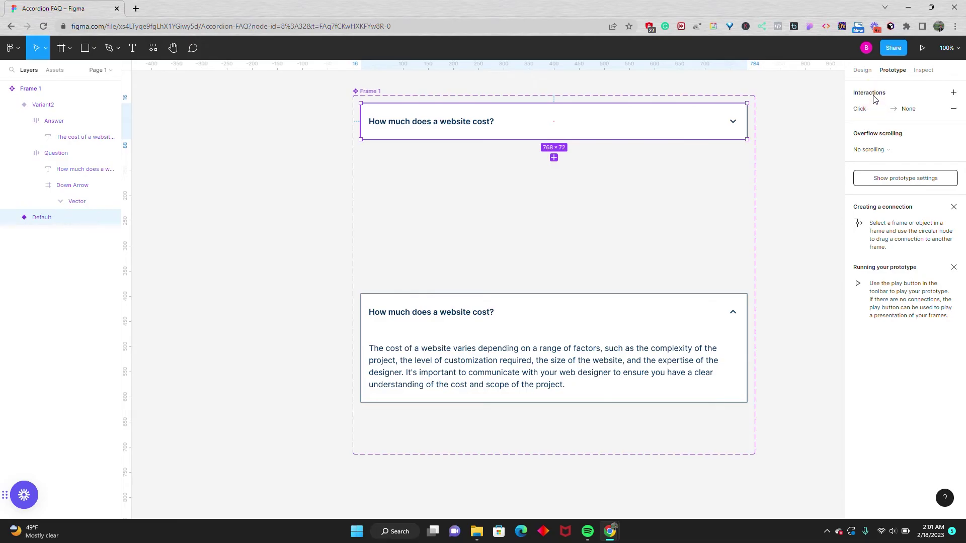
click(906, 109)
click(782, 147)
click(776, 182)
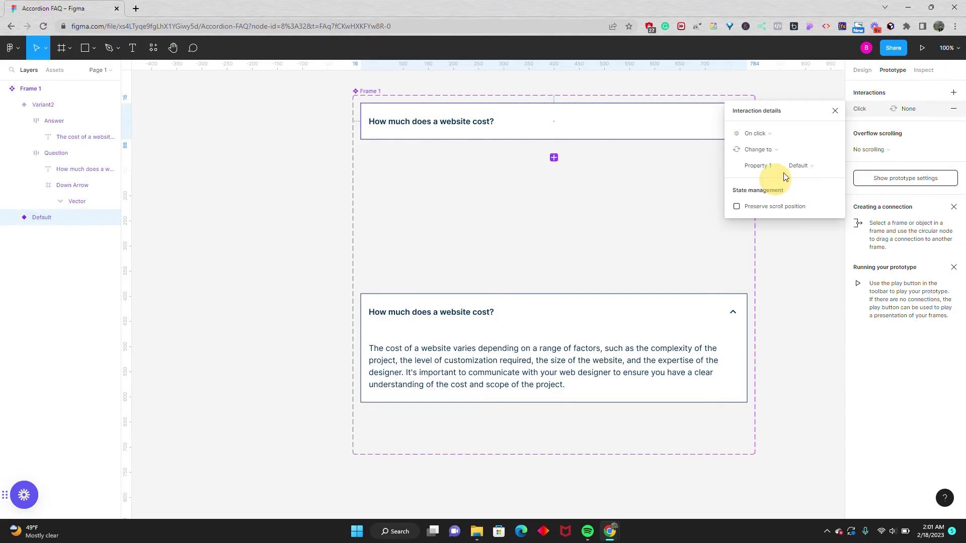
click(800, 166)
click(801, 177)
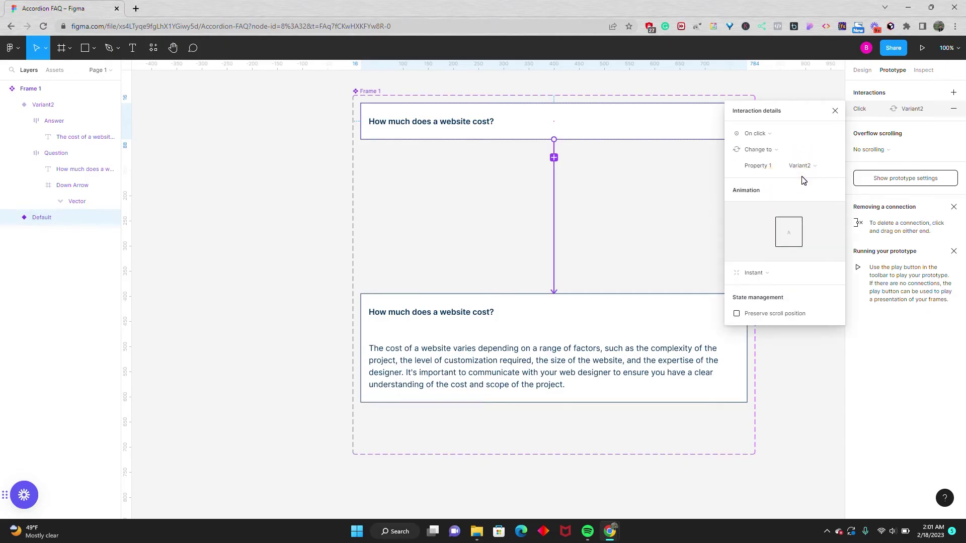
click(755, 273)
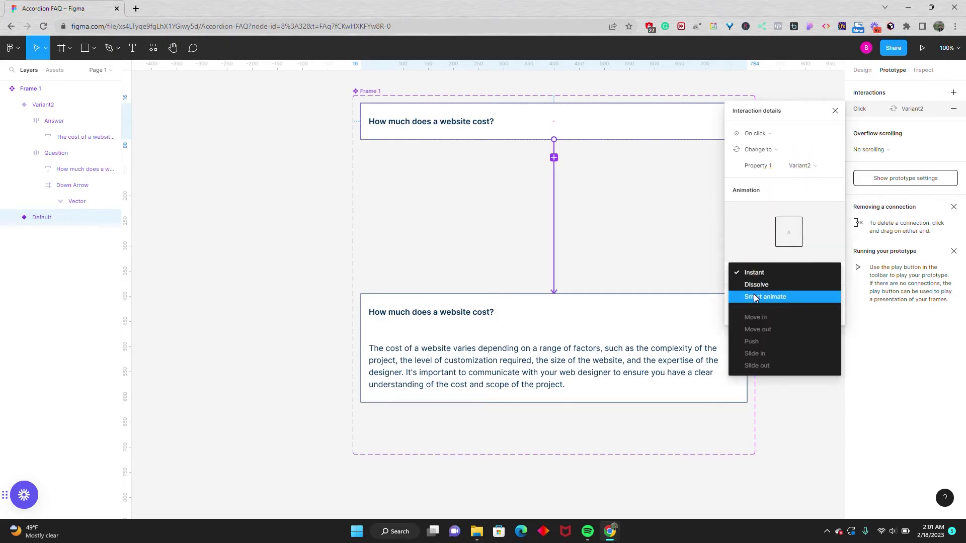
click(755, 297)
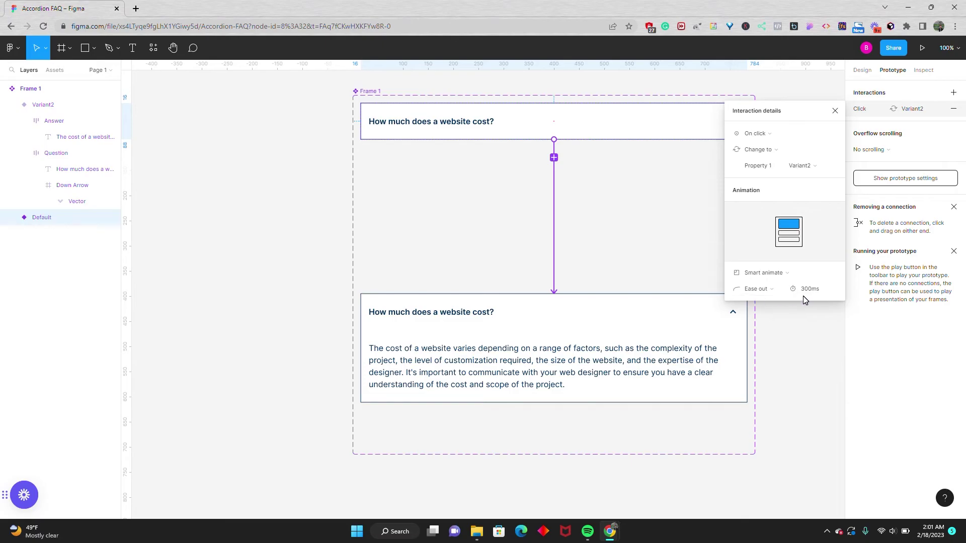
click(835, 111)
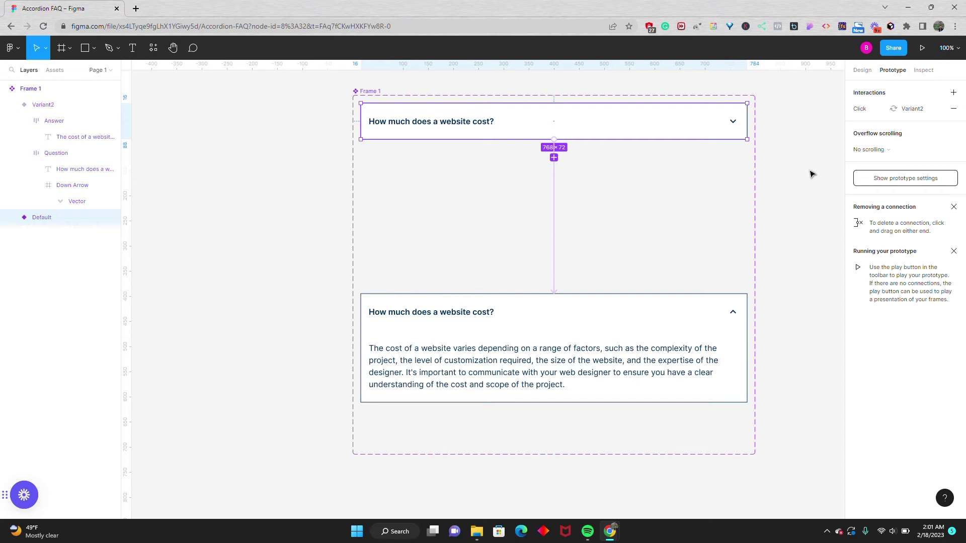
Give Variant2 an On click interaction changing back to Default with Smart animate
click(698, 313)
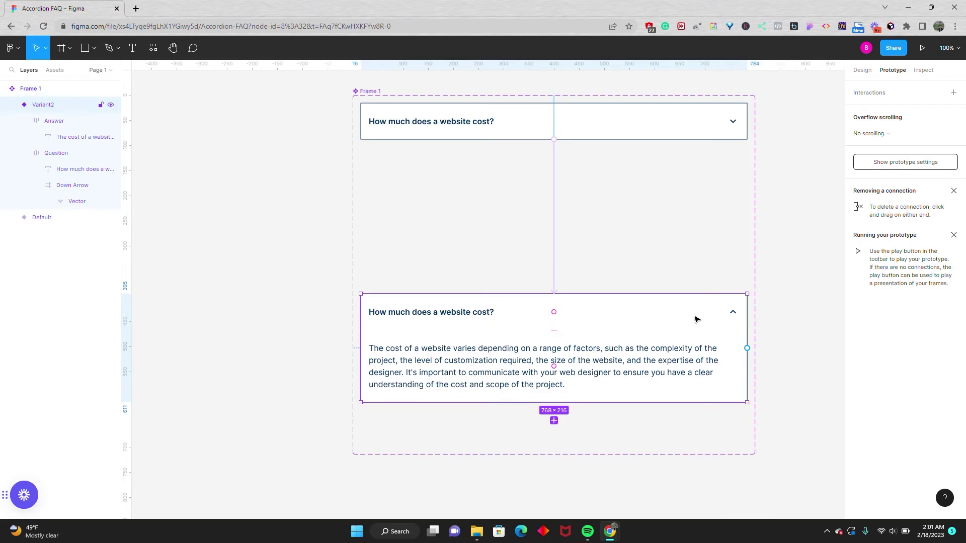
click(861, 100)
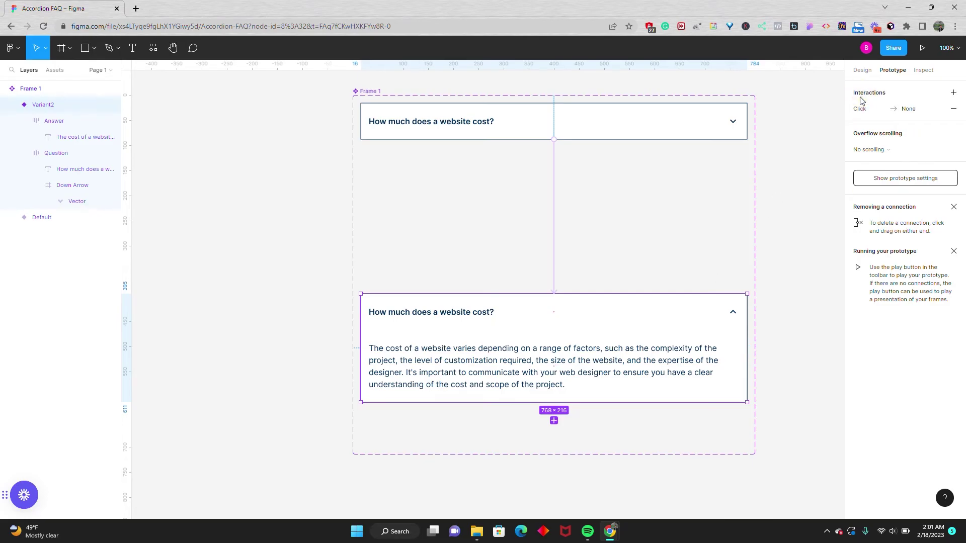
click(904, 114)
click(775, 149)
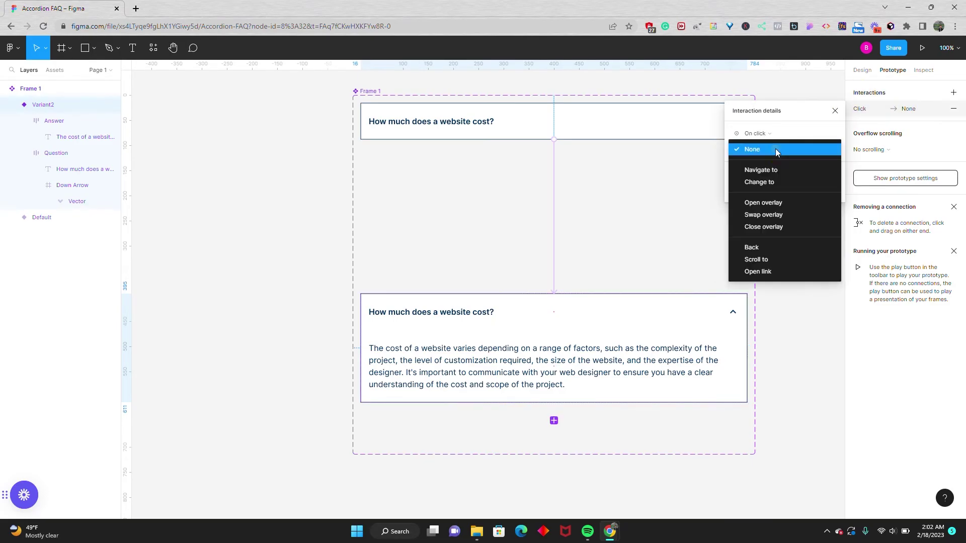
click(772, 183)
click(799, 165)
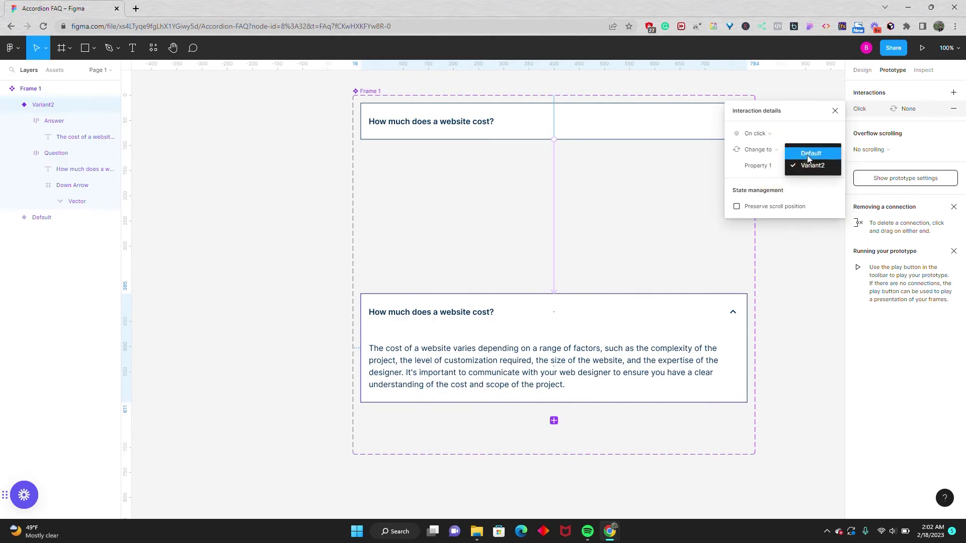
click(807, 155)
click(741, 272)
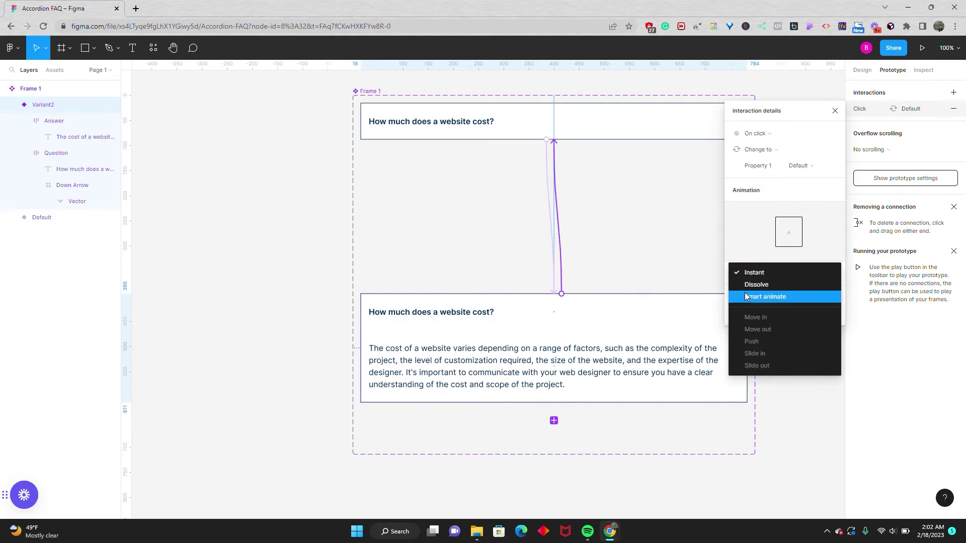
click(745, 292)
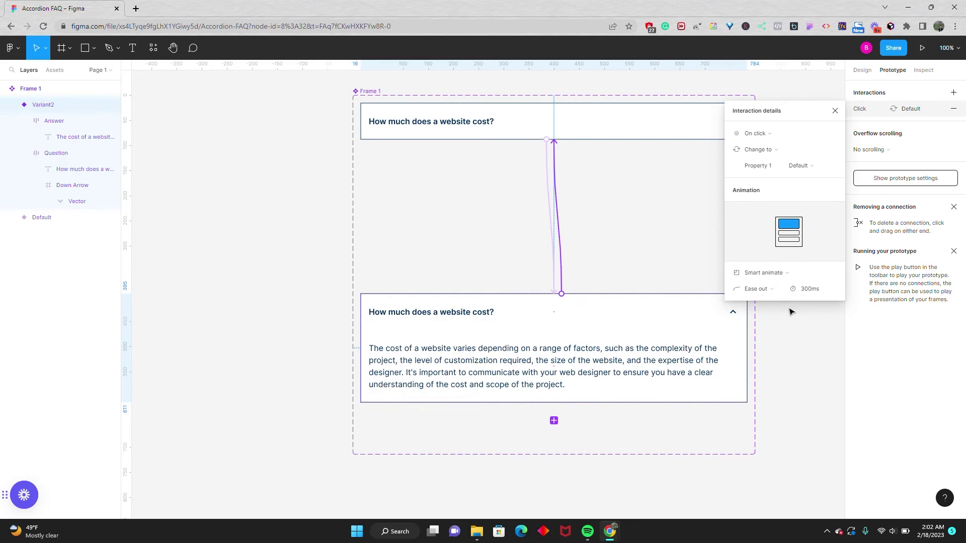
click(835, 110)
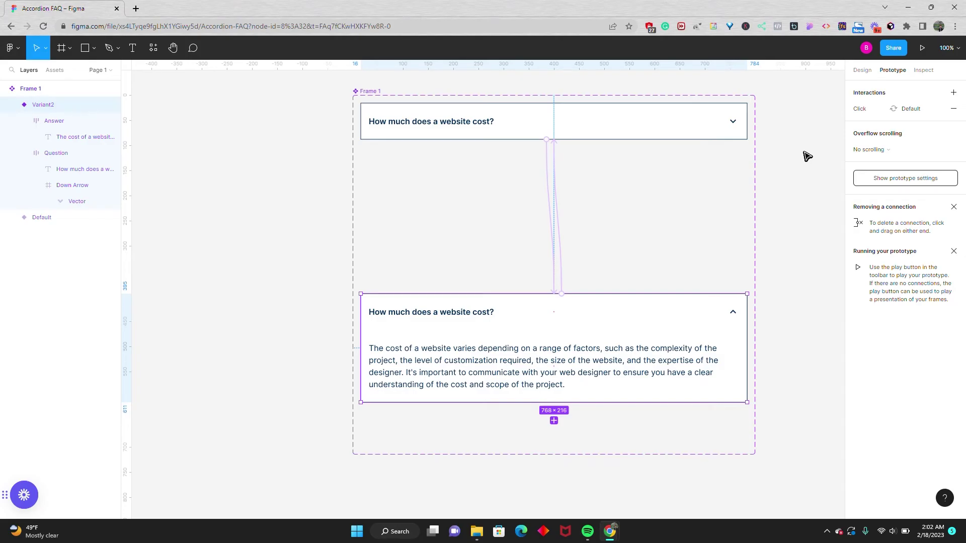
Add a MacBook Air frame beside Frame 1, level with its top
click(859, 72)
ctrl+scroll(295, 162, down, 3)
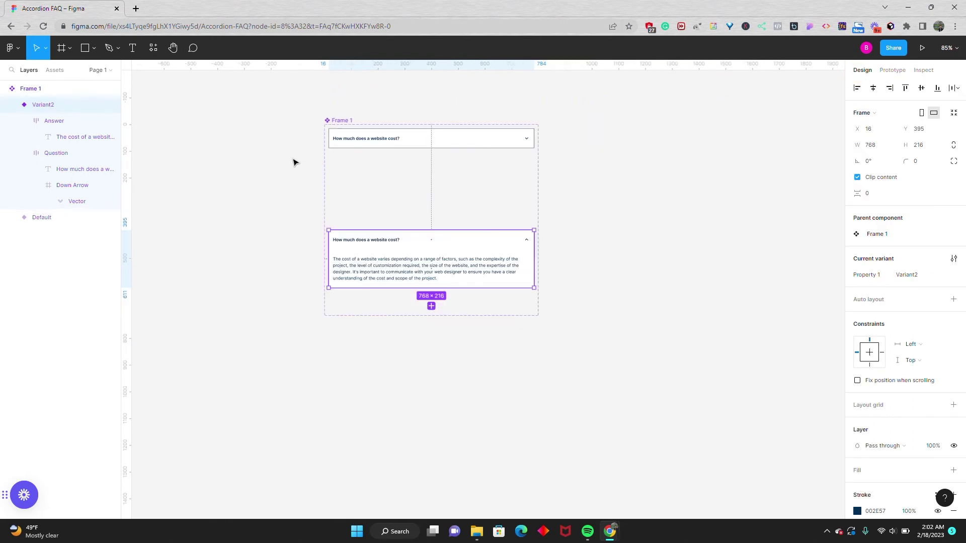
scroll(294, 162, down, 3)
click(60, 48)
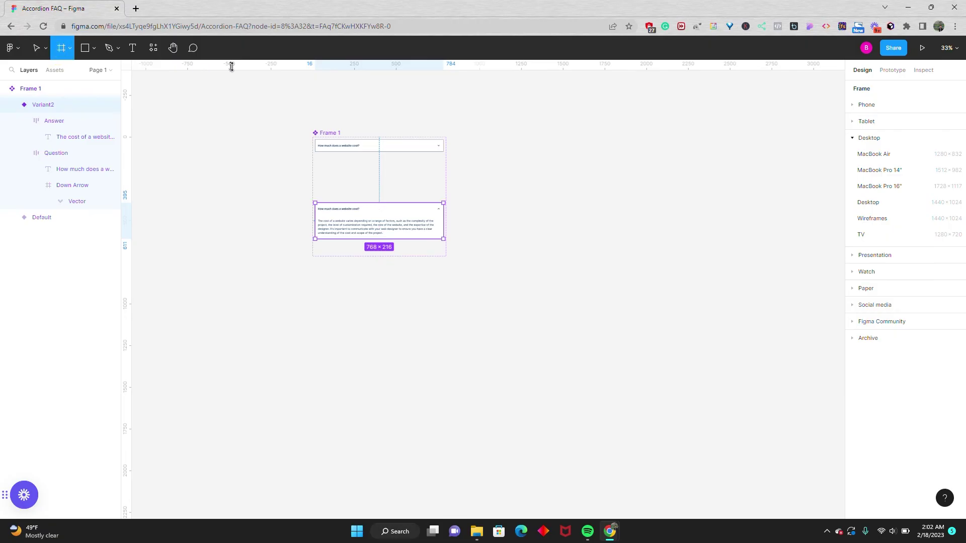
click(874, 159)
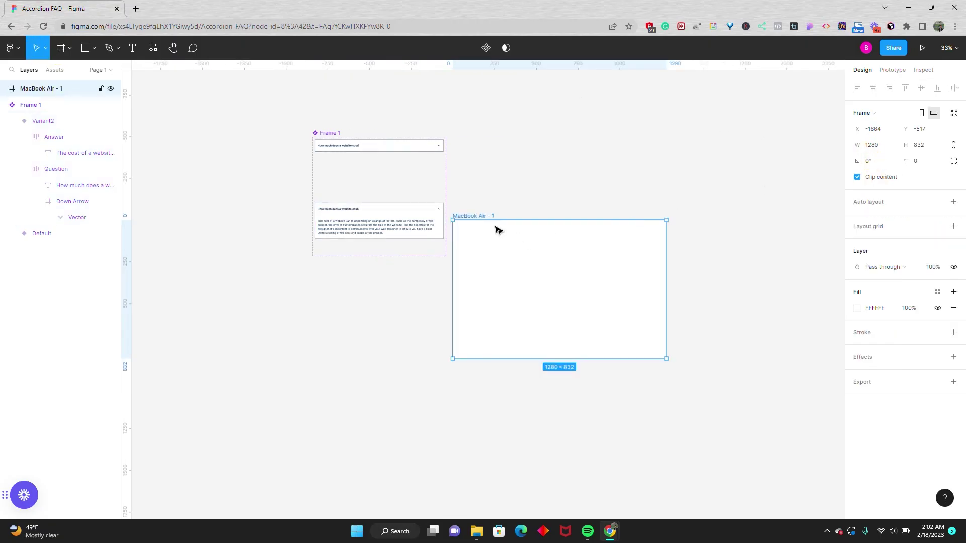
drag(486, 217, 513, 130)
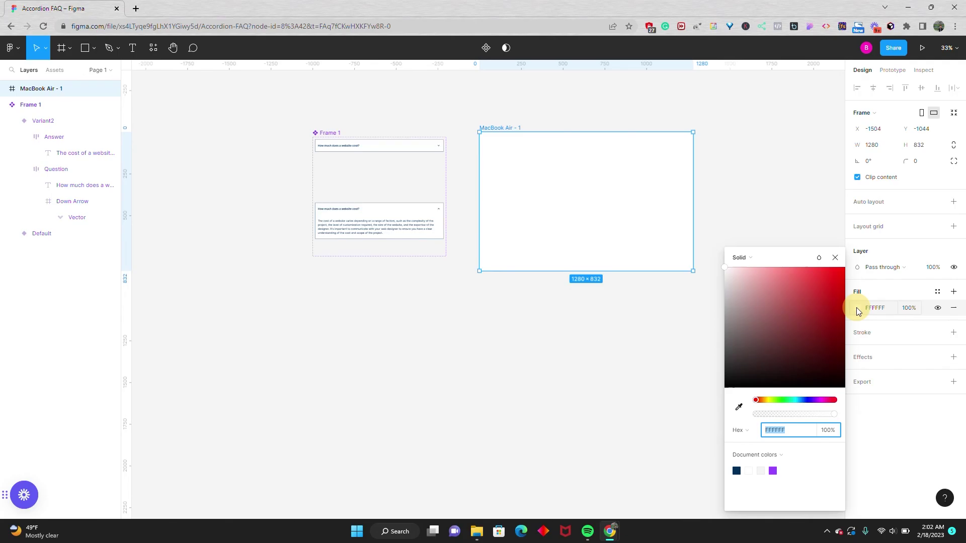
Fill the MacBook Air frame pale blue E7F3FF
click(858, 308)
click(736, 471)
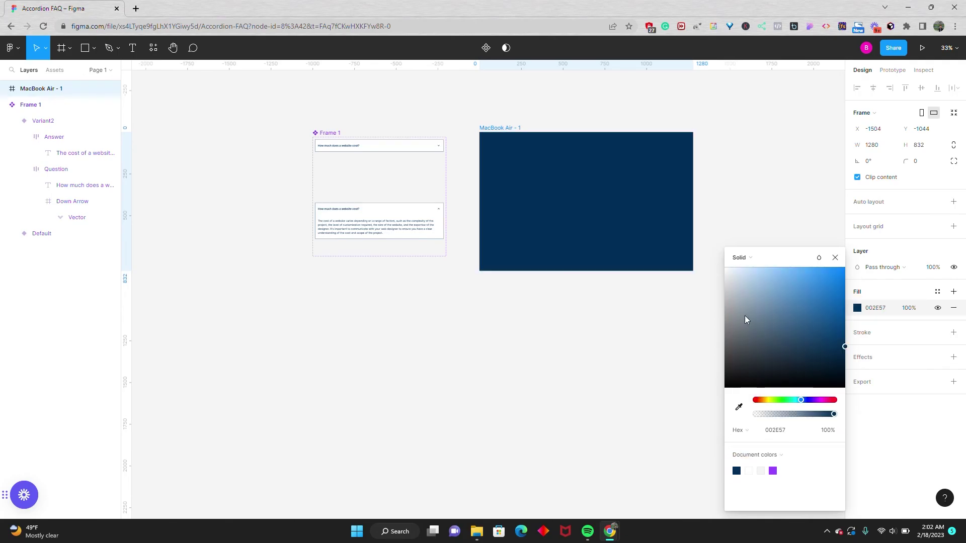
drag(744, 316, 735, 267)
click(744, 208)
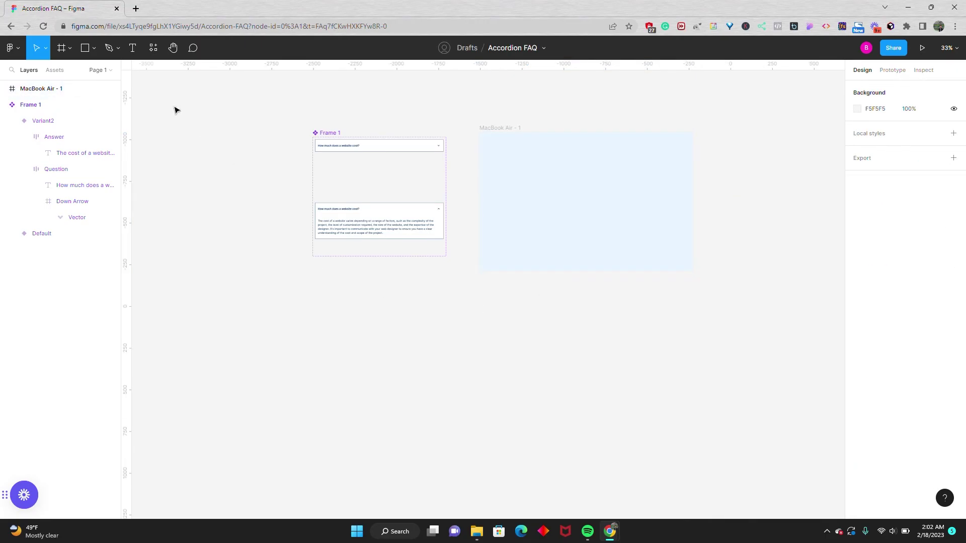
Add a 'FAQs' text heading in the frame, set to Bold at 48 px
click(134, 49)
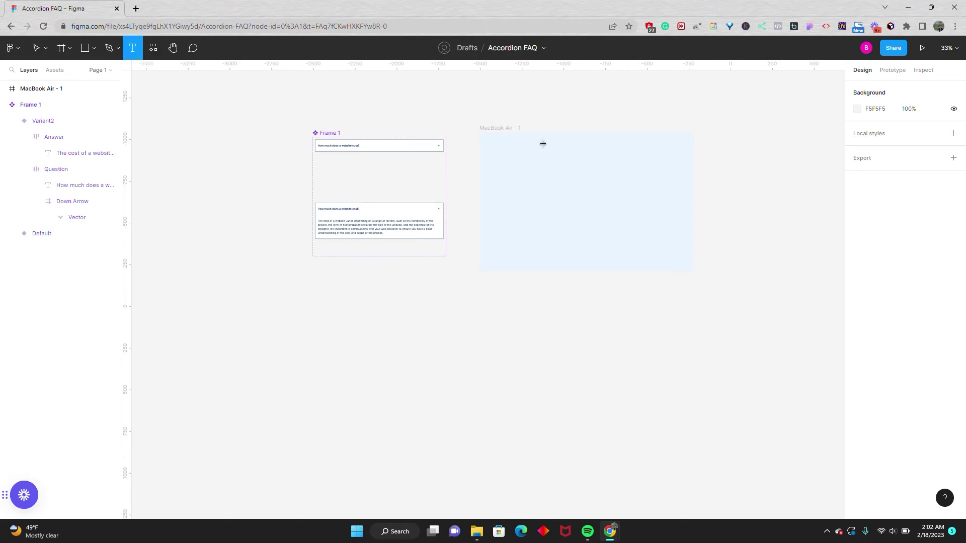
drag(543, 144, 601, 184)
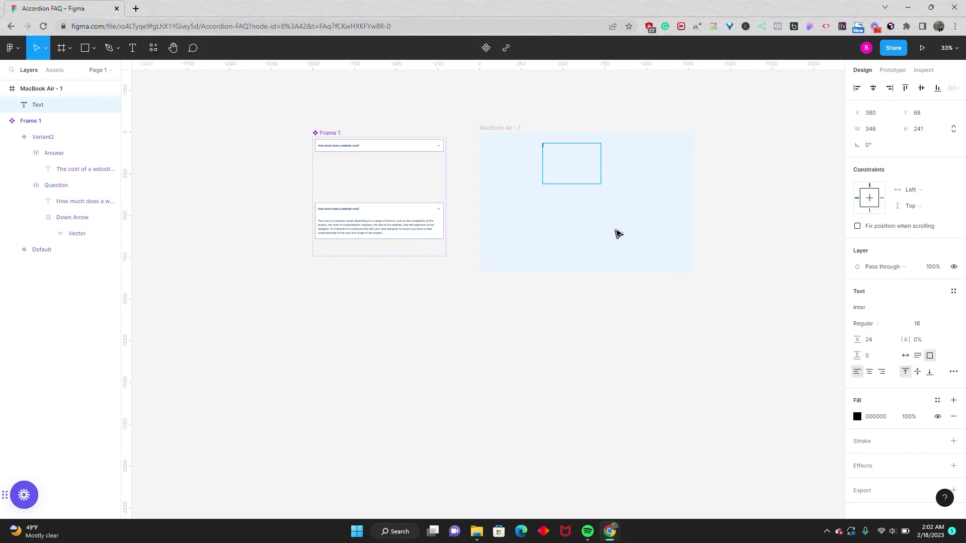
text(FAQs)
click(867, 323)
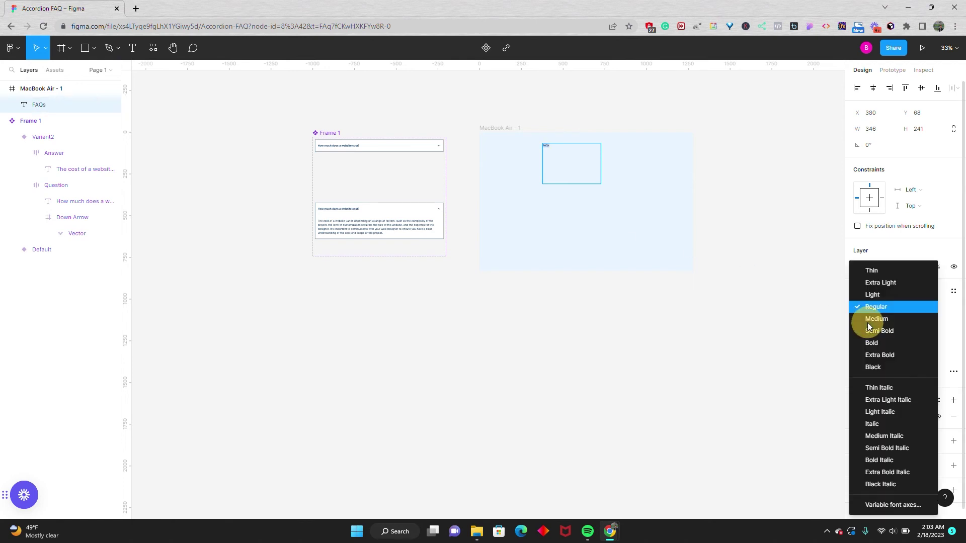
click(871, 342)
click(917, 328)
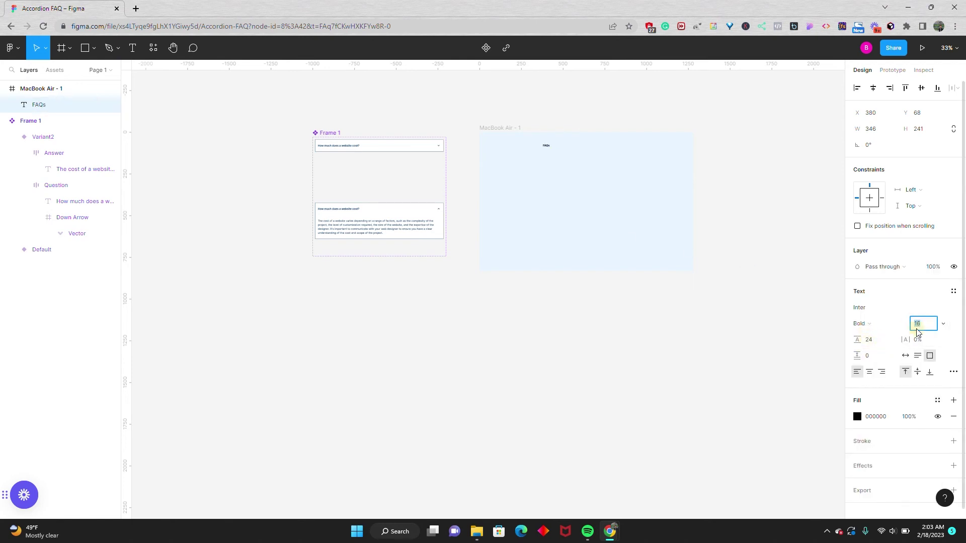
text(48)
key(Return)
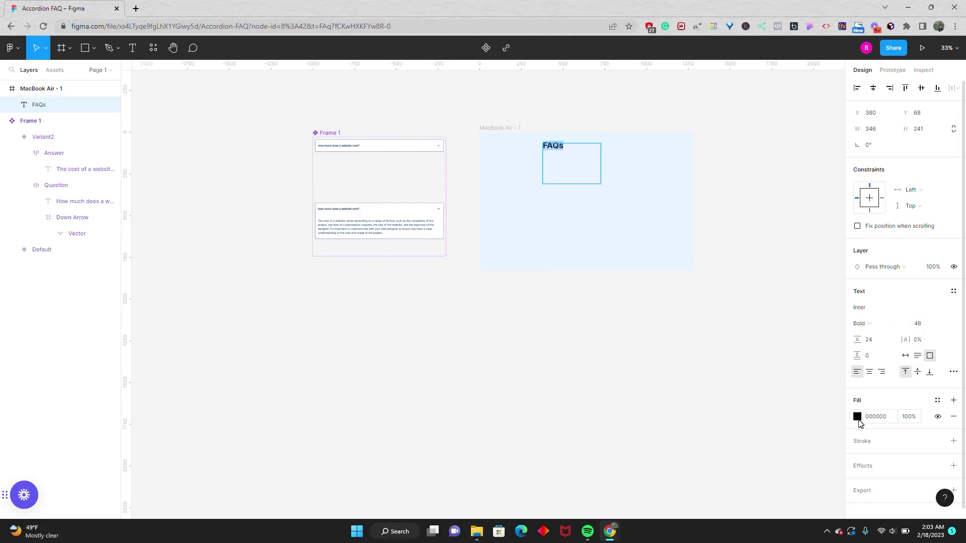
Colour the heading 002E57, make it auto width, and centre it horizontally
click(857, 417)
click(738, 469)
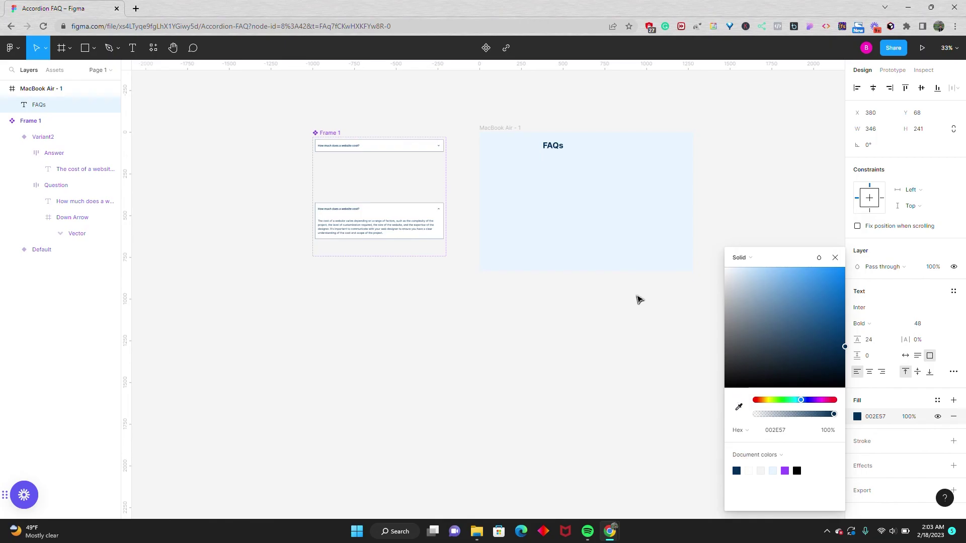
double_click(601, 160)
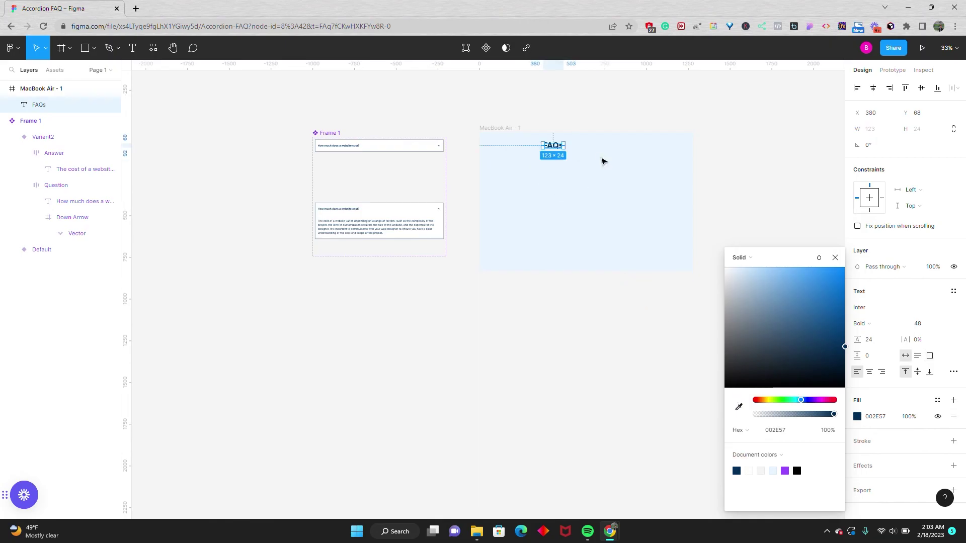
click(874, 89)
click(734, 120)
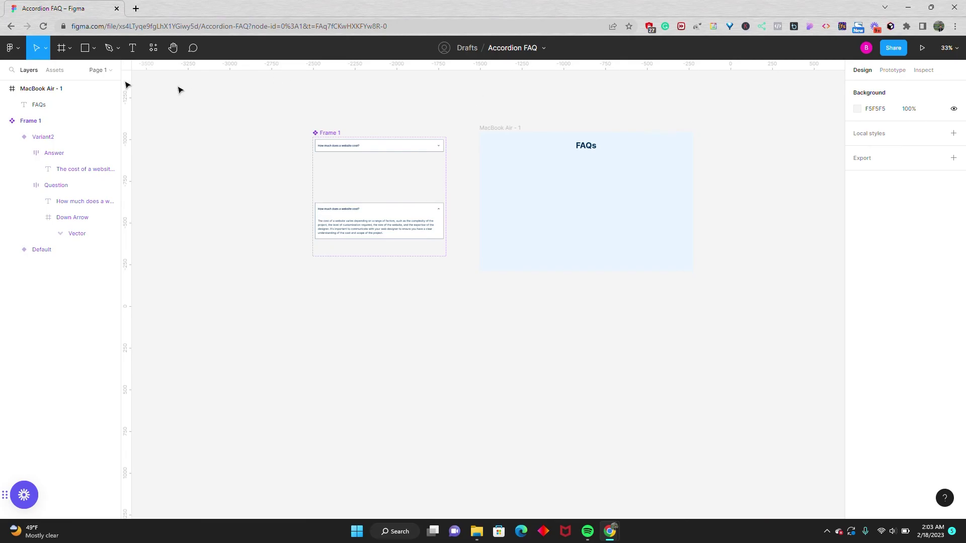
Place a Frame 1 accordion instance from Assets, centred just below the FAQs heading
click(54, 70)
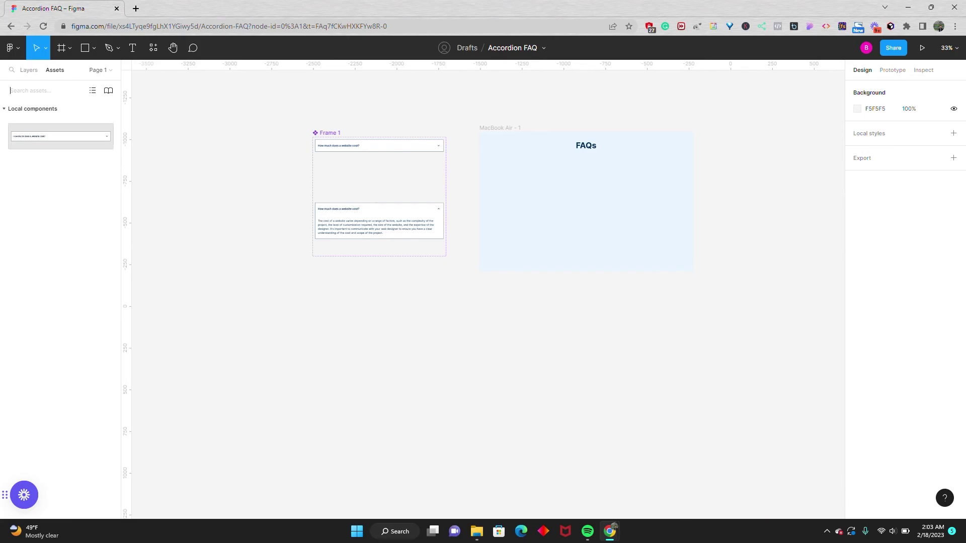
drag(50, 134, 572, 167)
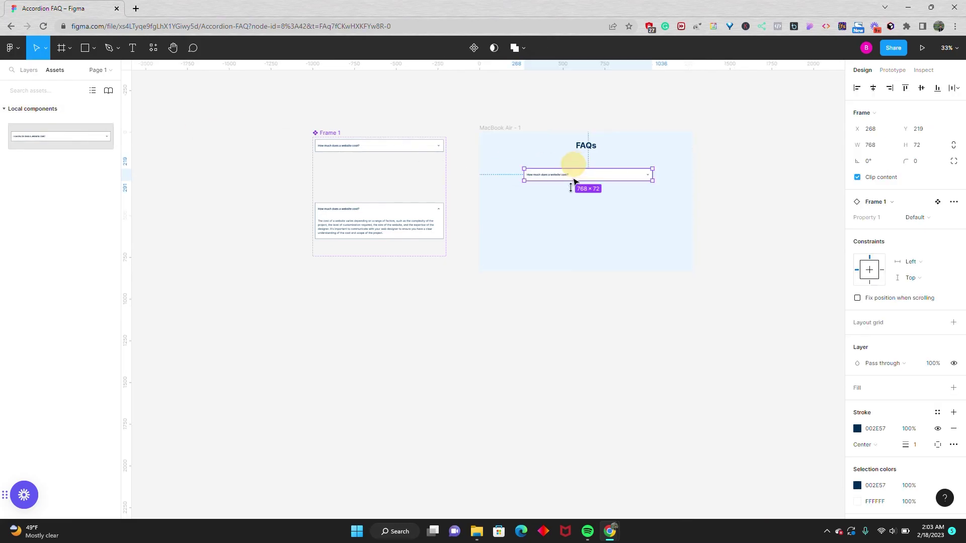
click(871, 90)
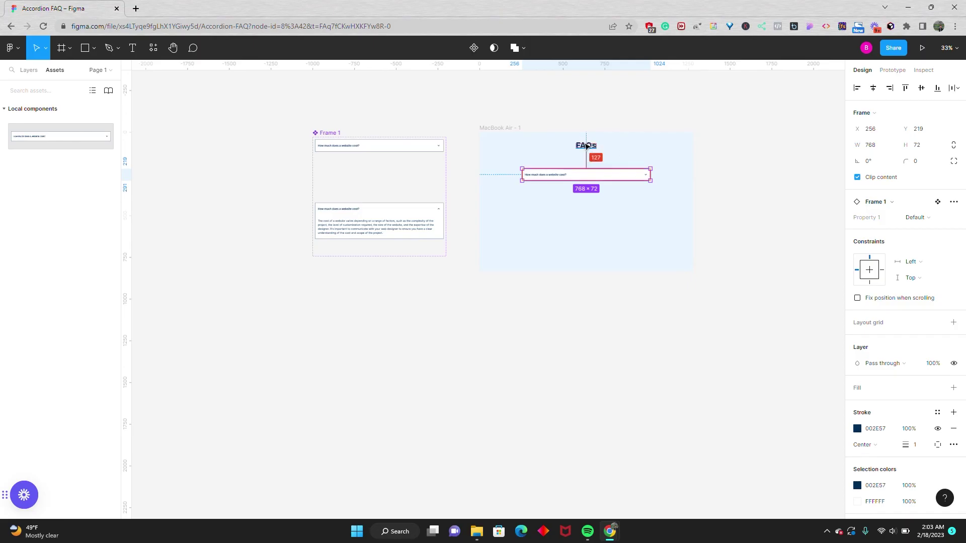
drag(582, 174, 581, 167)
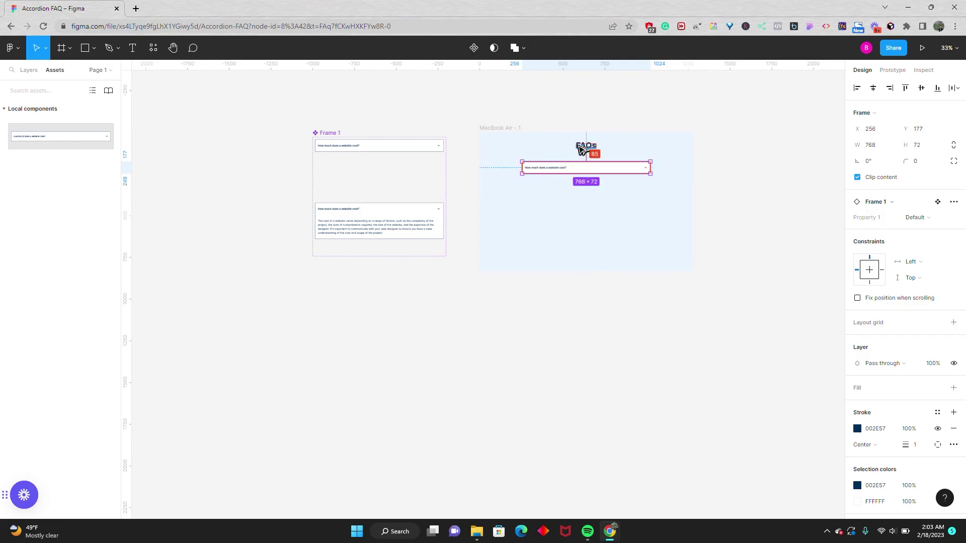
key(Up)
key(Up)
key(Up)
key(Up)
key(Up)
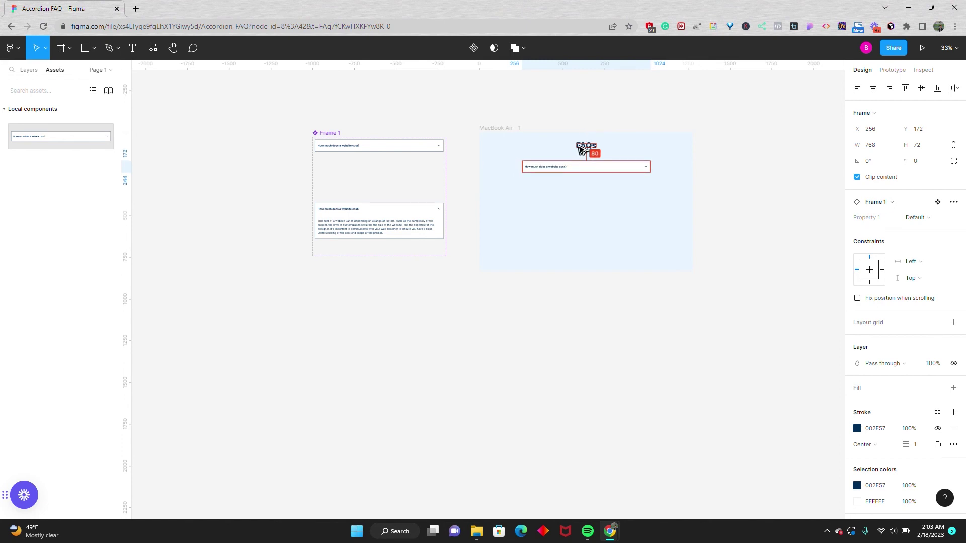
click(578, 114)
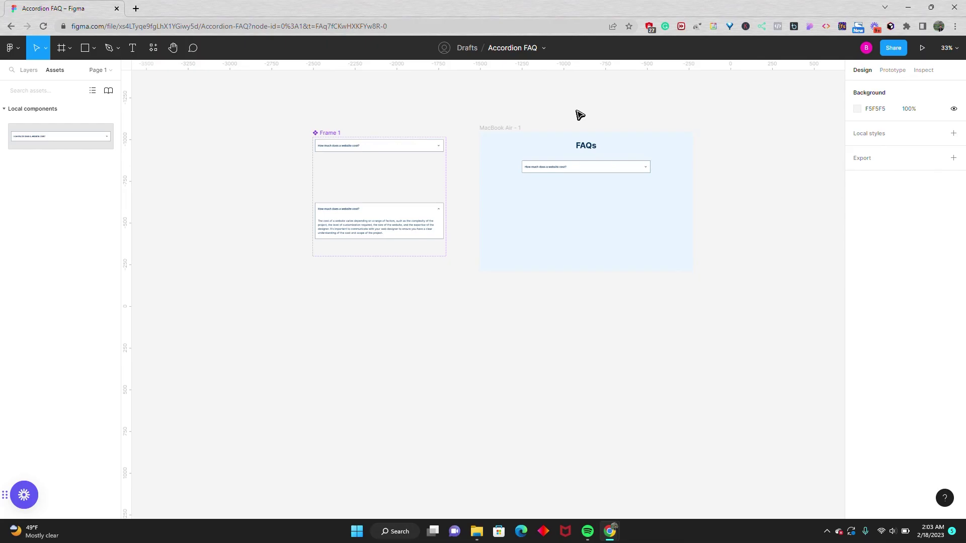
Duplicate the accordion instance just below the original
click(573, 167)
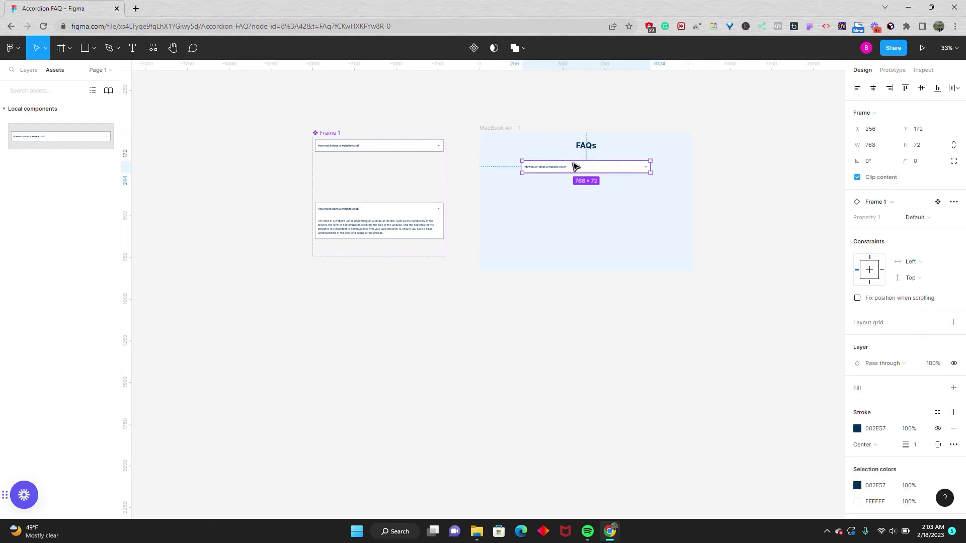
click(577, 167)
drag(577, 167, 576, 182)
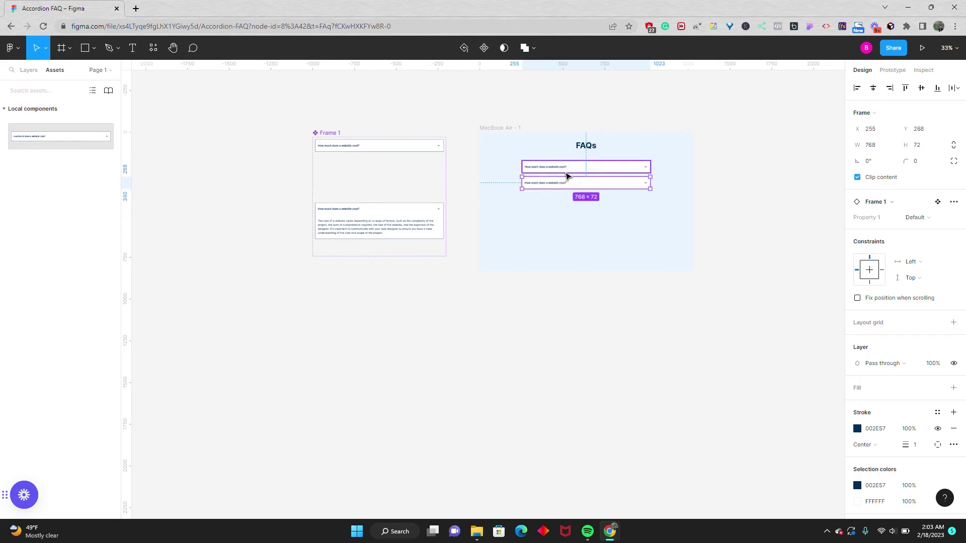
Wrap both accordions in an auto layout with 16 px spacing
shift+click(565, 170)
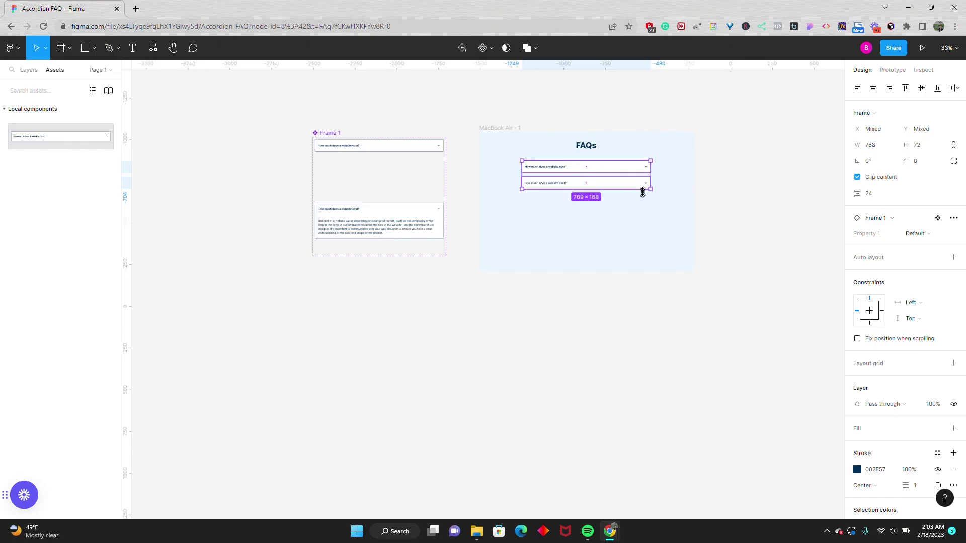
key(shift+a)
click(862, 254)
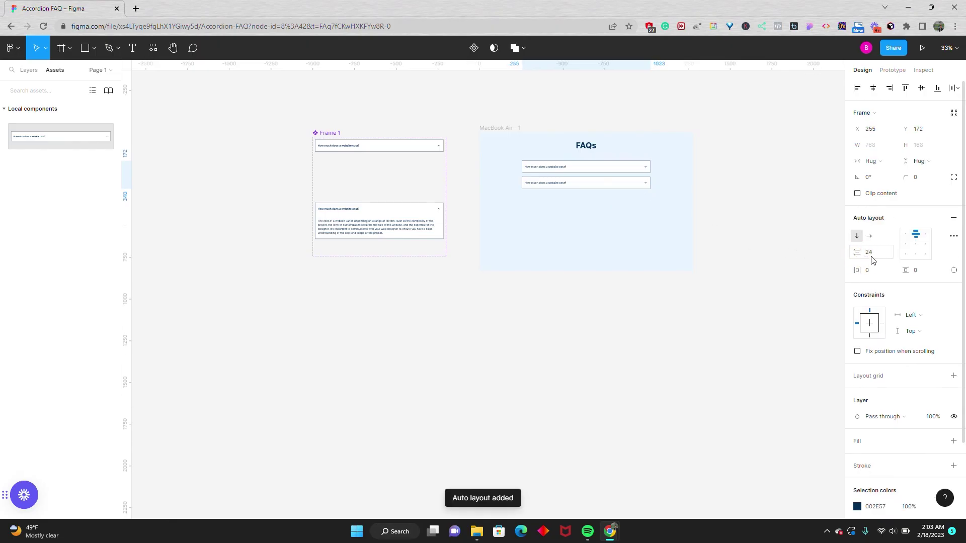
click(872, 253)
text(16)
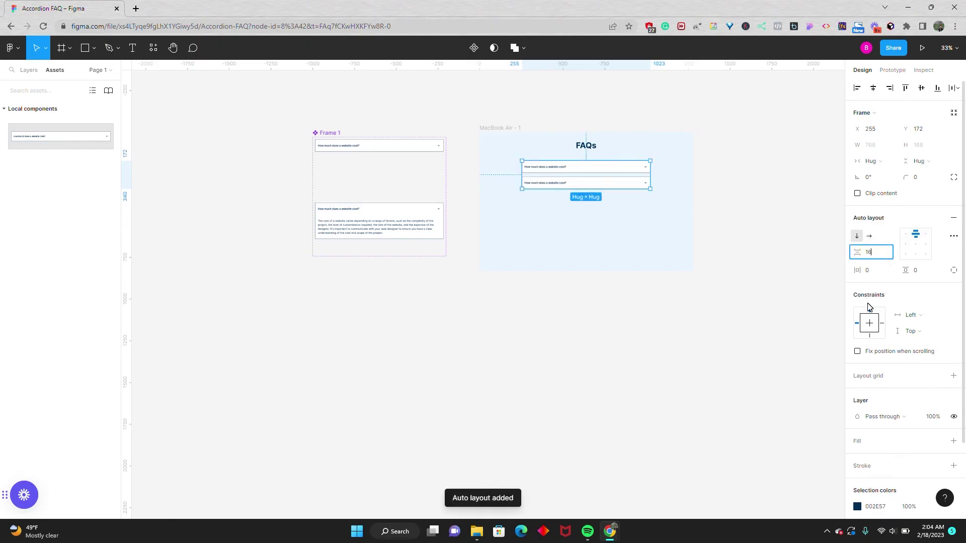
key(Tab)
click(788, 223)
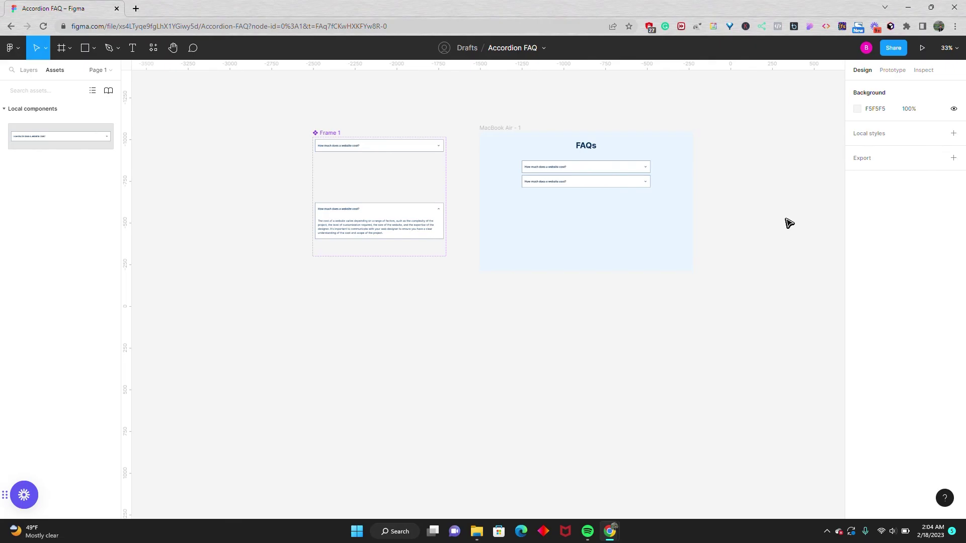
Duplicate the second accordion in Frame 3 three times, making five stacked rows
click(608, 182)
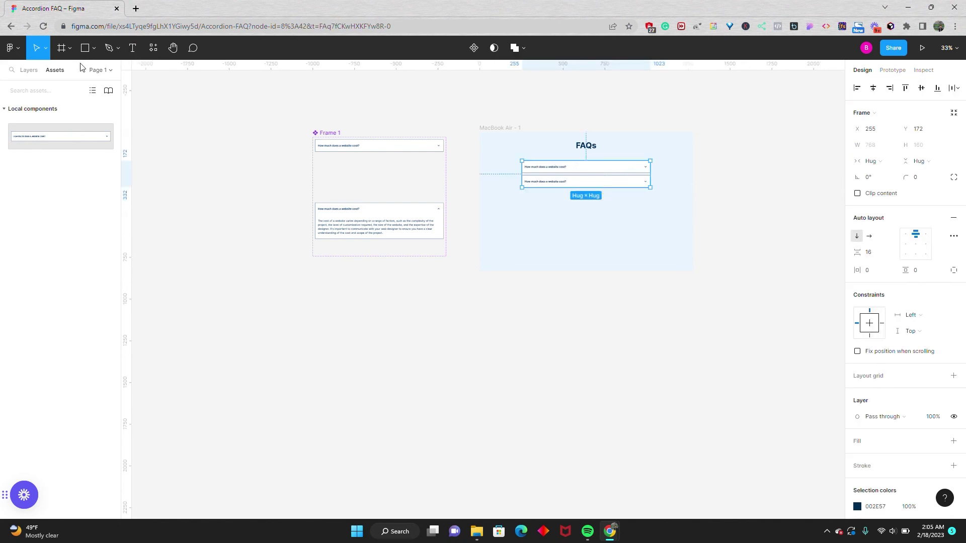
click(28, 70)
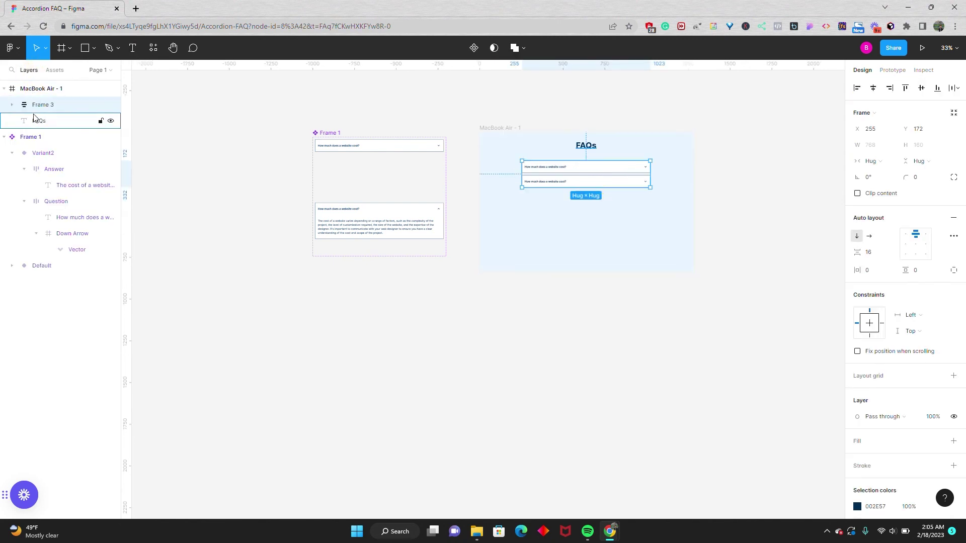
click(12, 105)
click(52, 137)
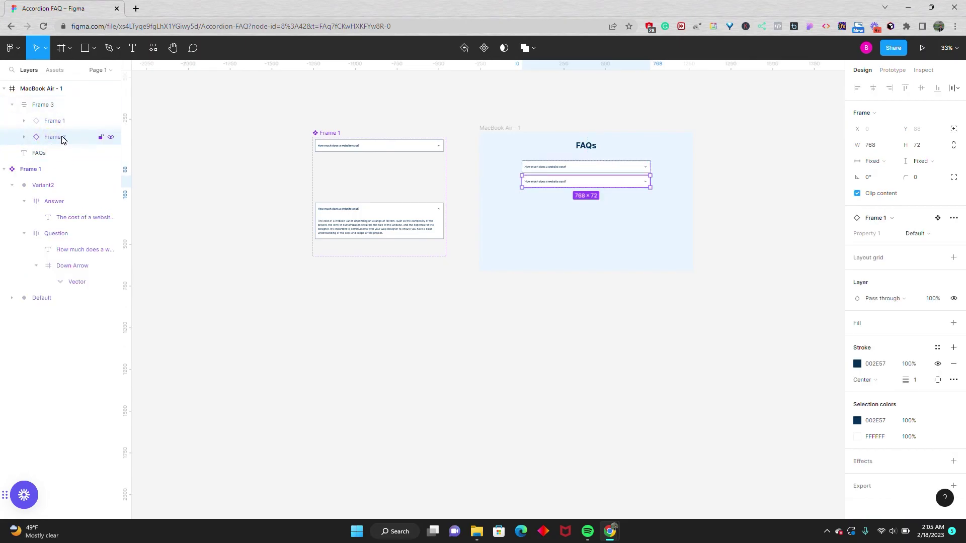
key(ctrl+d)
key(ctrl+d)
key(ctrl+d)
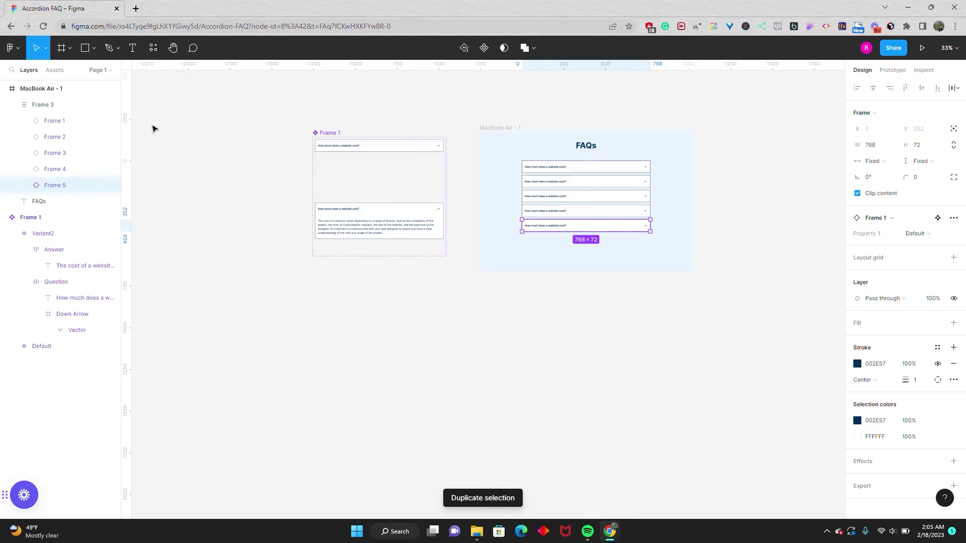
click(503, 111)
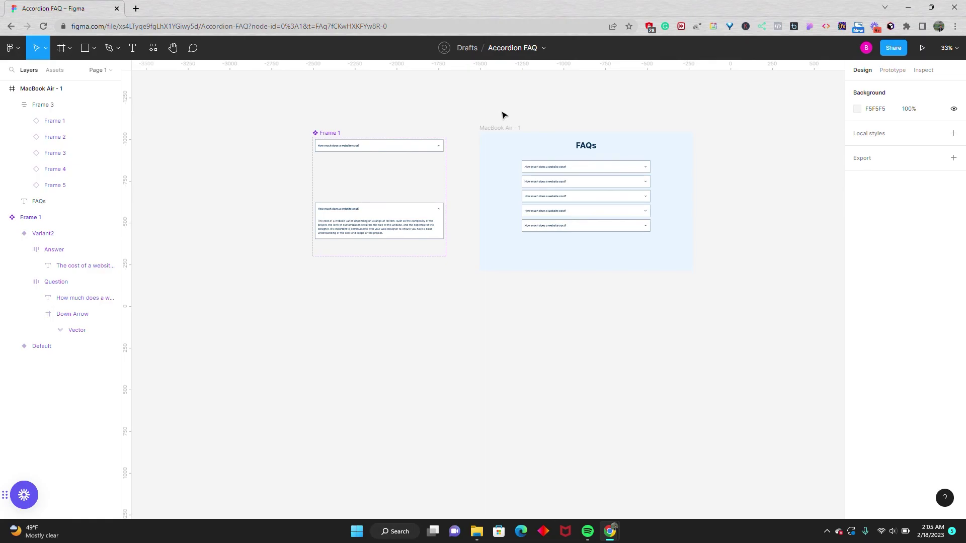
click(500, 129)
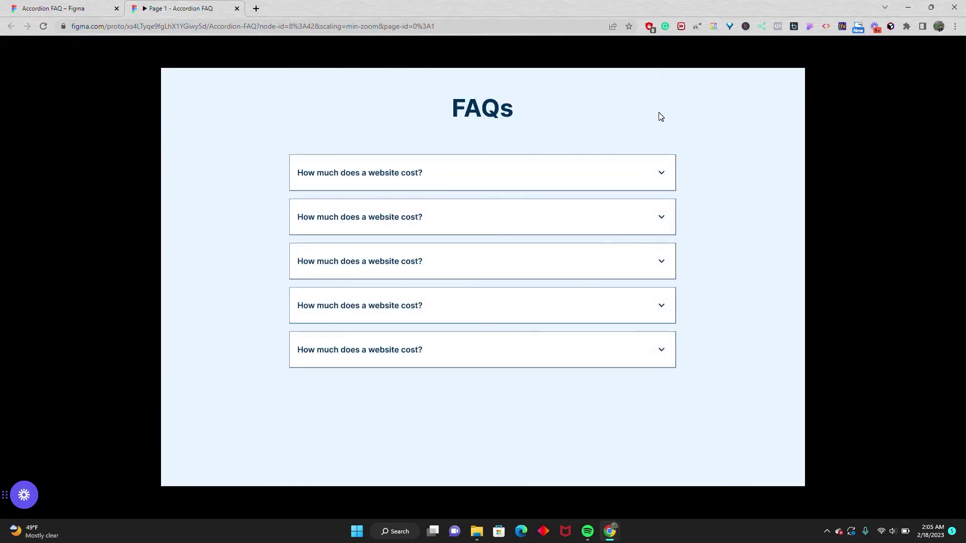
In the prototype preview, expand and collapse the first, second and third FAQ items, then the first again
click(629, 164)
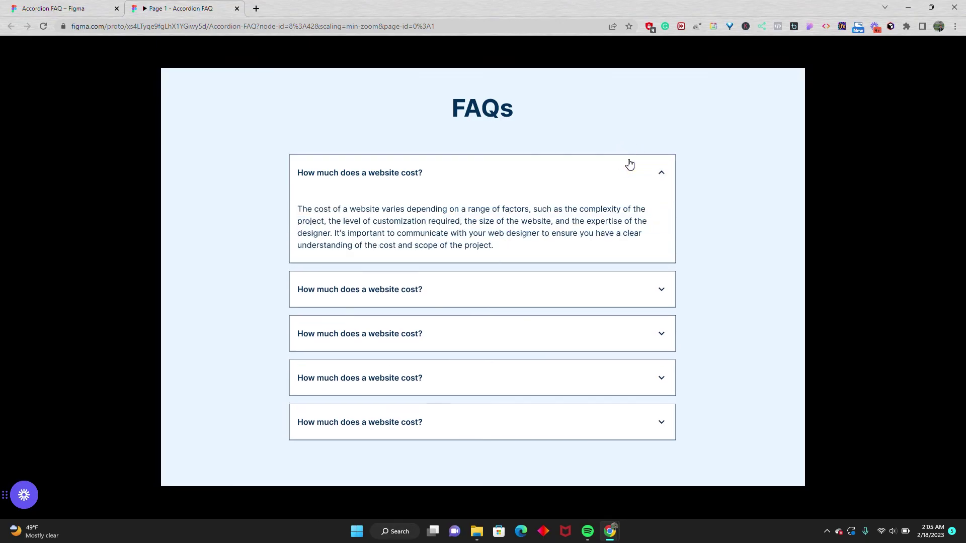
click(630, 164)
click(623, 212)
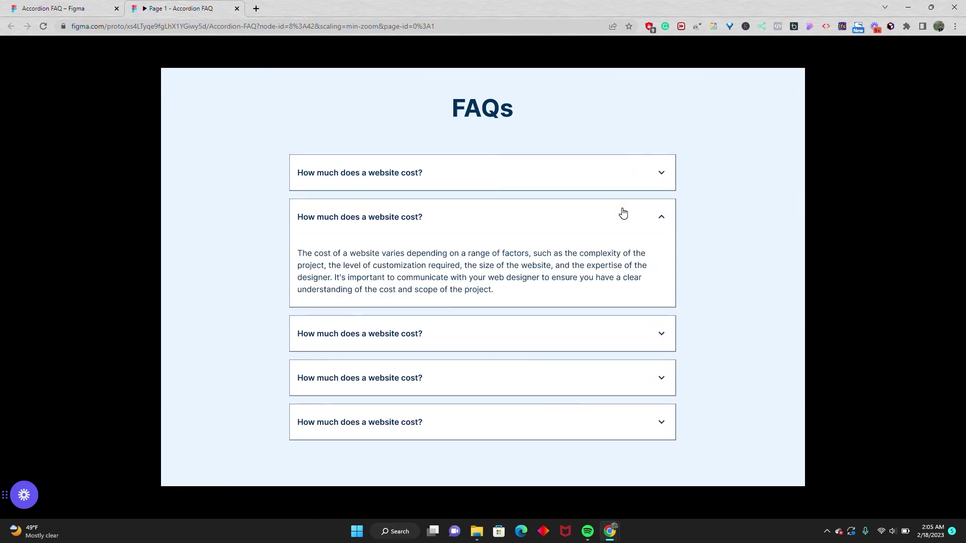
click(622, 212)
click(615, 261)
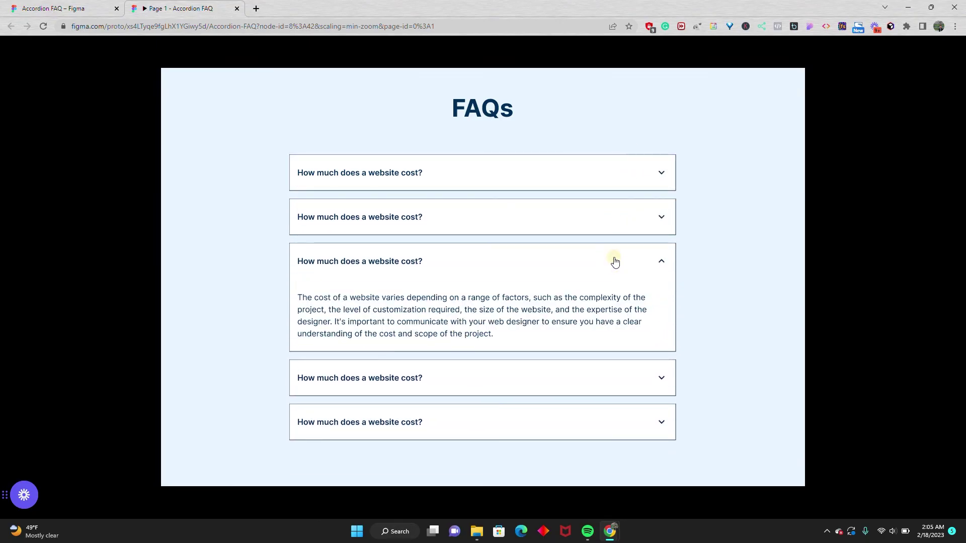
click(614, 261)
click(604, 176)
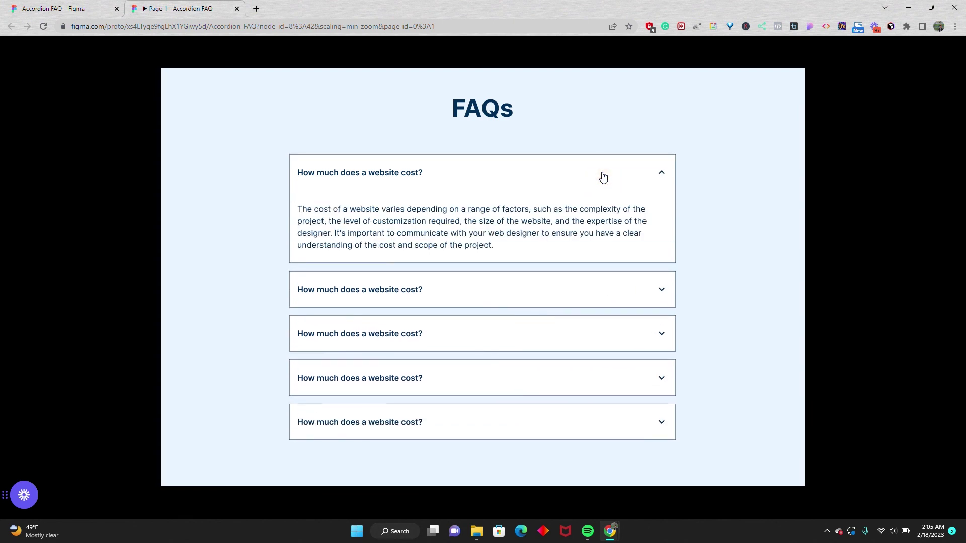
click(603, 177)
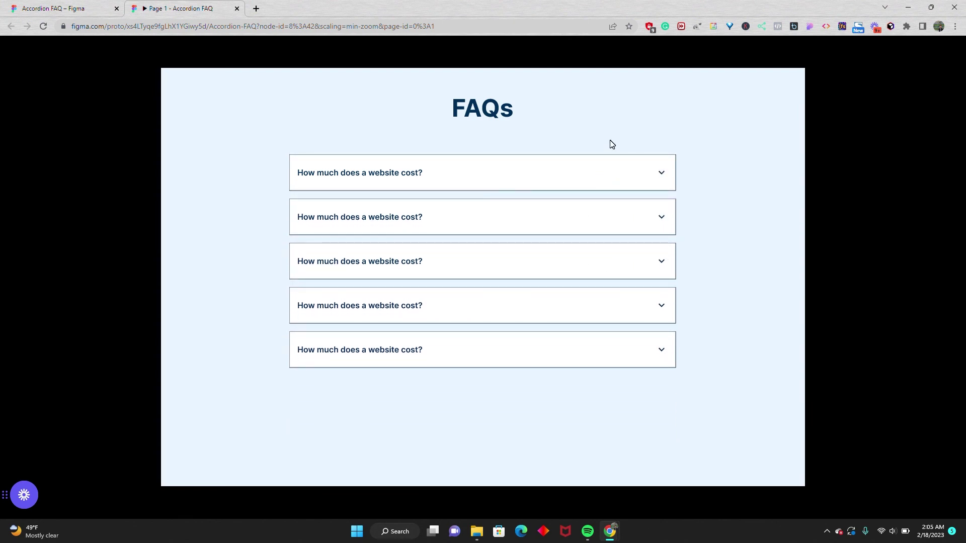